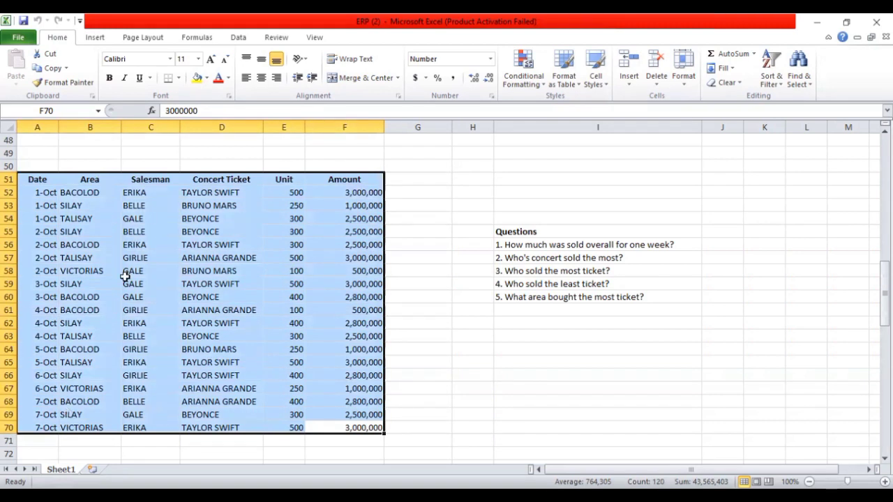
Create a PivotTable on a new worksheet from the Date through Unit columns, range A51:E70
{"action": "left_click", "coordinate": [290, 236]}
{"action": "left_click_drag", "start_coordinate": [343, 179], "coordinate": [342, 426]}
{"action": "left_click_drag", "start_coordinate": [35, 179], "coordinate": [279, 426]}
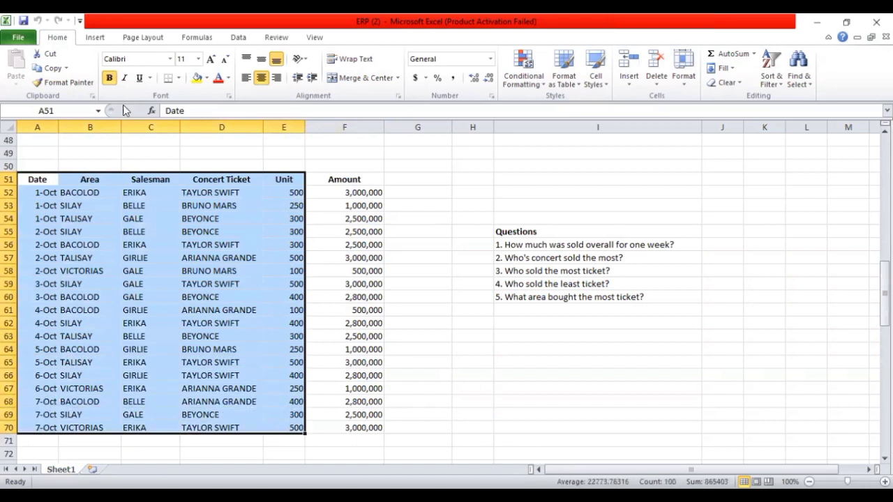
{"action": "left_click", "coordinate": [95, 37]}
{"action": "left_click", "coordinate": [20, 62]}
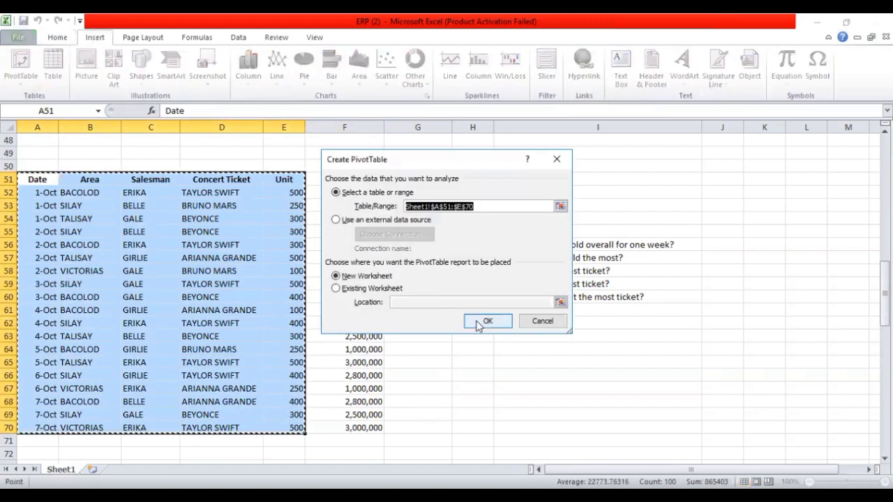
{"action": "left_click", "coordinate": [487, 321]}
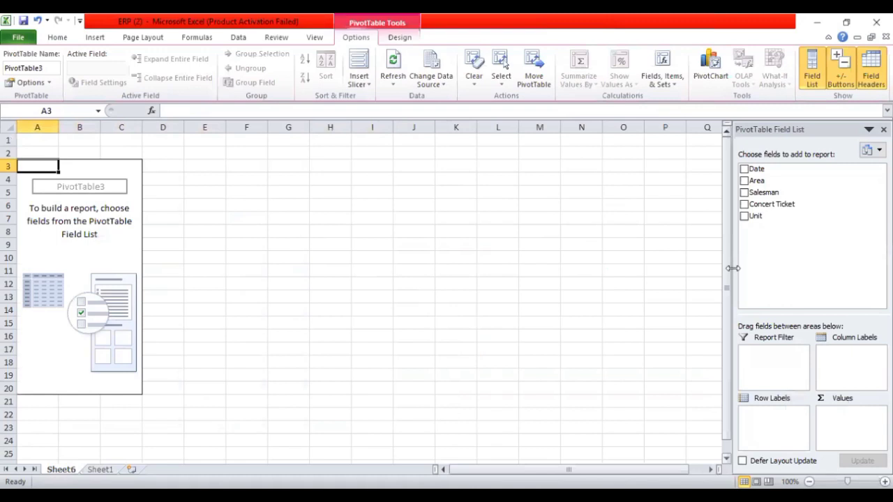
Check the first question on Sheet1, and delete the new worksheet that holds the empty PivotTable
{"action": "left_click", "coordinate": [99, 469]}
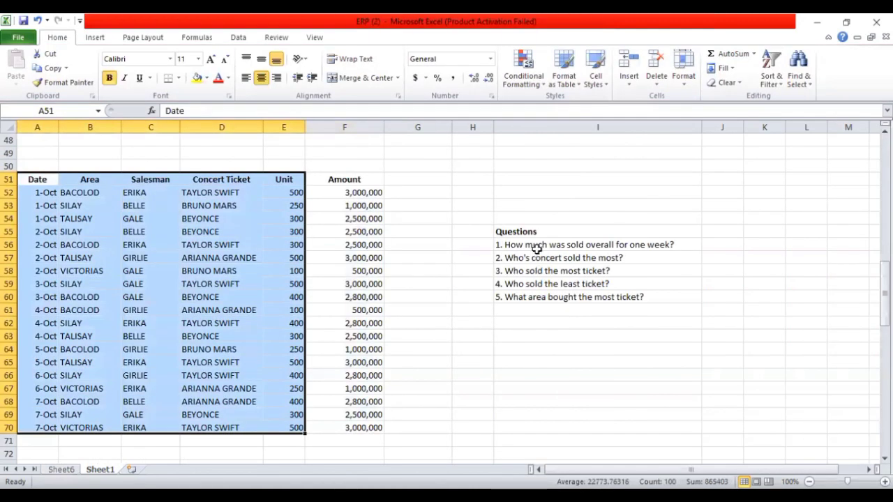
{"action": "left_click", "coordinate": [534, 247]}
{"action": "left_click", "coordinate": [61, 469]}
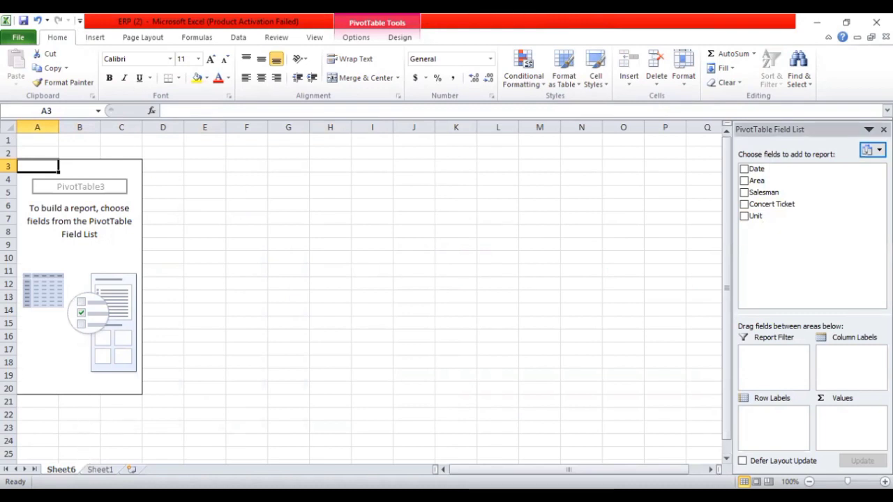
{"action": "right_click", "coordinate": [70, 466]}
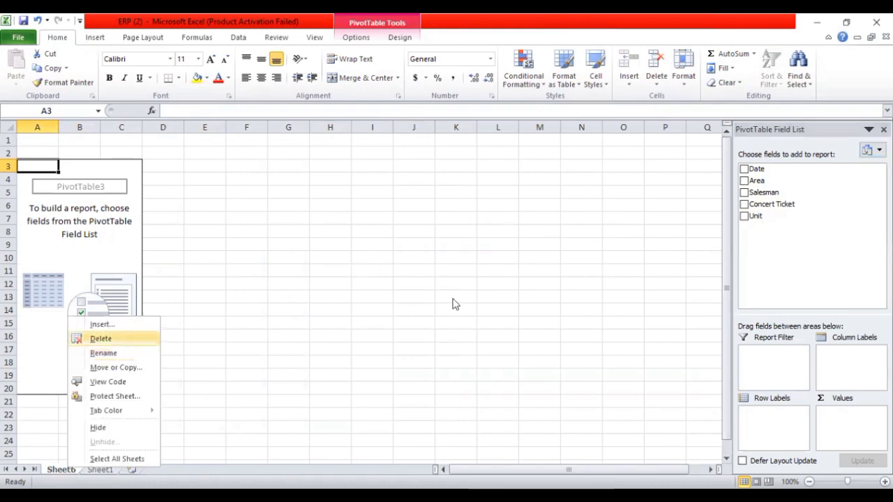
{"action": "left_click", "coordinate": [115, 341]}
{"action": "left_click", "coordinate": [422, 291]}
Create a PivotTable on a new worksheet from the full sales table A51:F70 and sum its Amount field
{"action": "left_click_drag", "start_coordinate": [37, 179], "coordinate": [349, 375]}
{"action": "left_click_drag", "start_coordinate": [339, 409], "coordinate": [339, 428]}
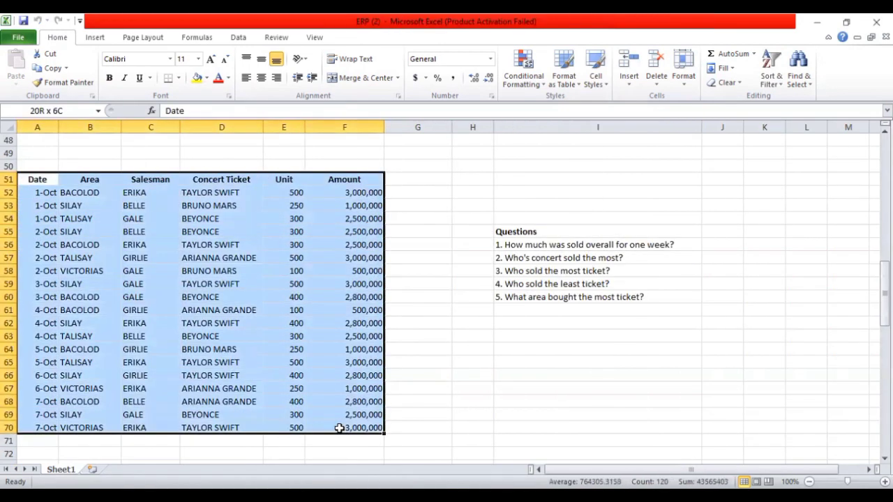
{"action": "left_click", "coordinate": [91, 38]}
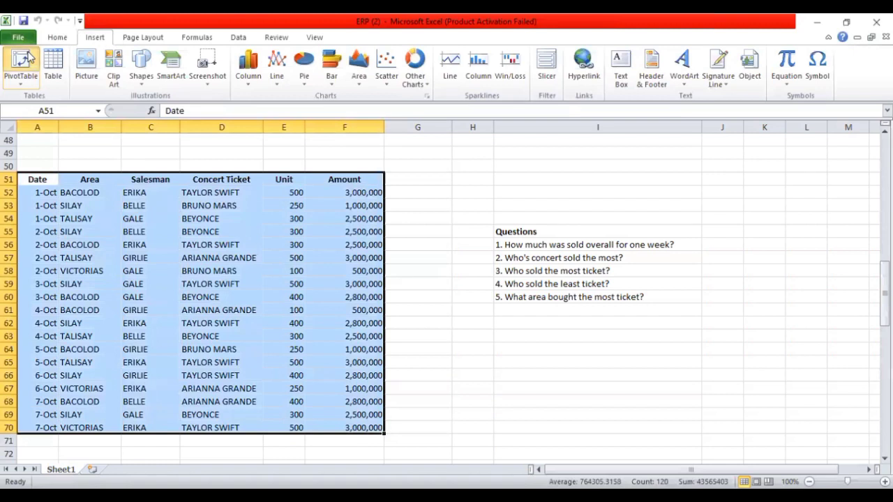
{"action": "left_click", "coordinate": [489, 321]}
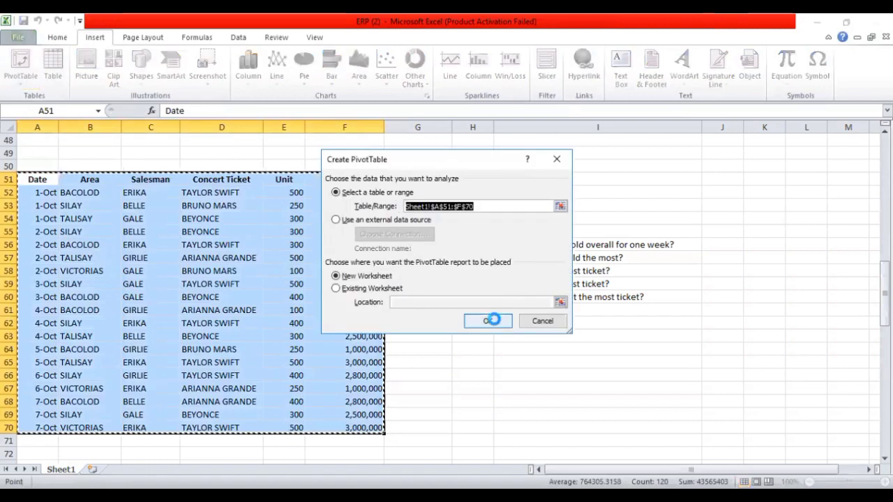
{"action": "left_click_drag", "start_coordinate": [756, 234], "coordinate": [833, 422]}
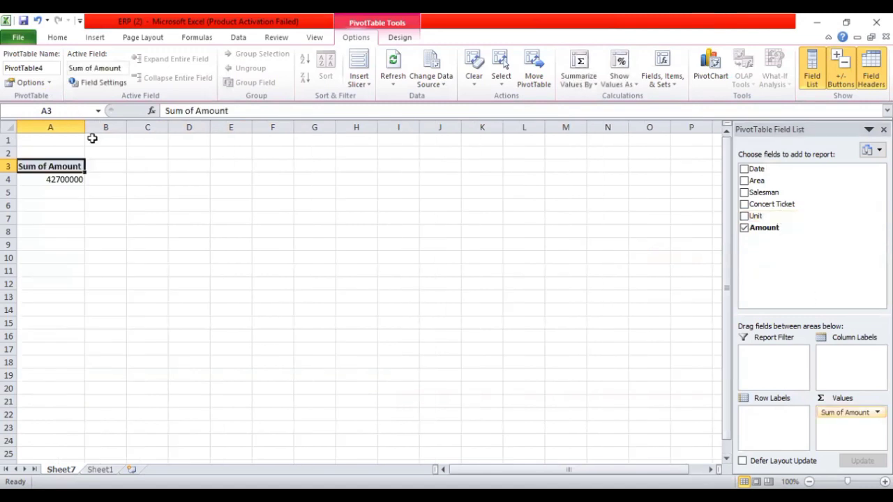
{"action": "left_click", "coordinate": [70, 179]}
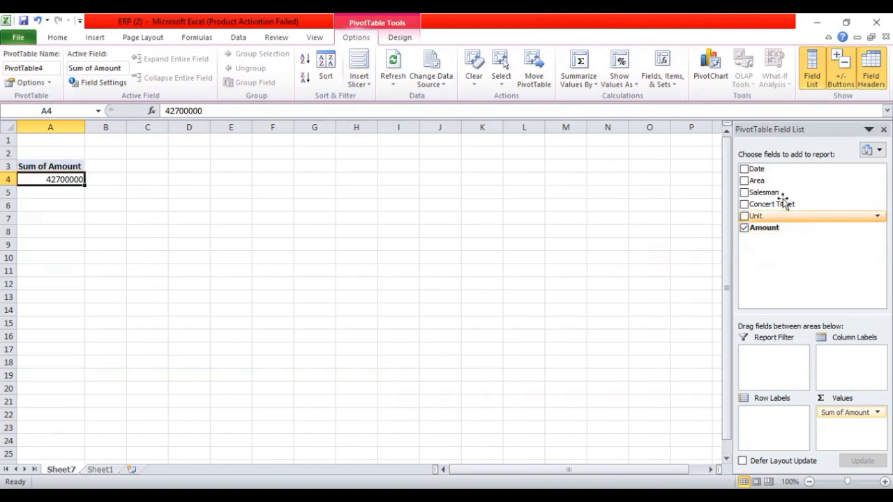
Add Date, Area, Salesman, Unit and Concert Ticket as PivotTable row labels and check the Grand Total of Amount
{"action": "left_click_drag", "start_coordinate": [765, 170], "coordinate": [770, 416]}
{"action": "left_click_drag", "start_coordinate": [757, 180], "coordinate": [759, 425]}
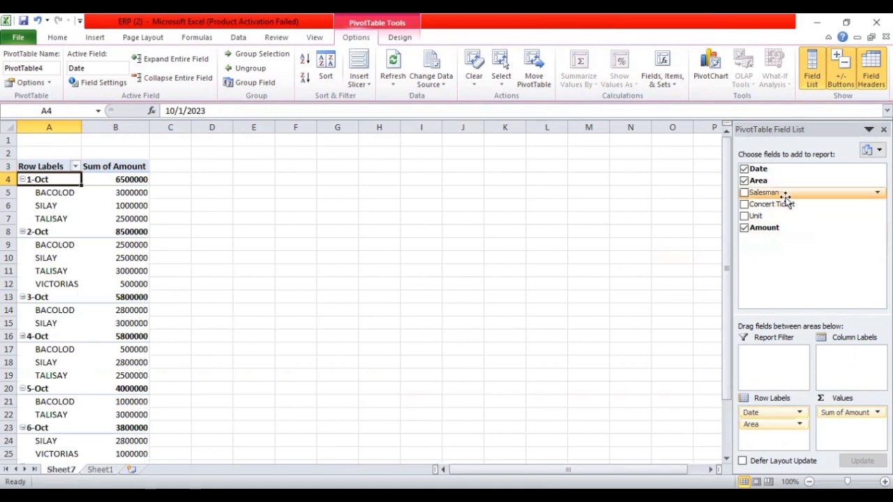
{"action": "left_click_drag", "start_coordinate": [784, 196], "coordinate": [765, 433]}
{"action": "left_click_drag", "start_coordinate": [757, 216], "coordinate": [774, 438]}
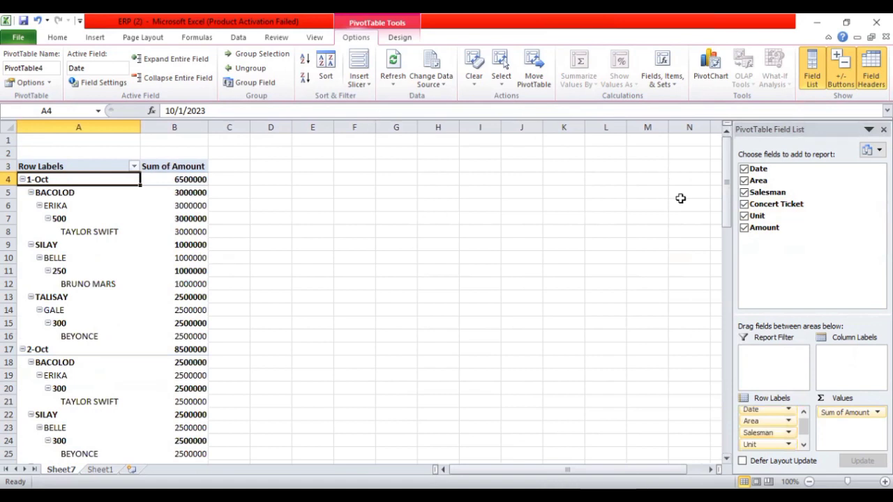
{"action": "left_click_drag", "start_coordinate": [726, 171], "coordinate": [724, 405]}
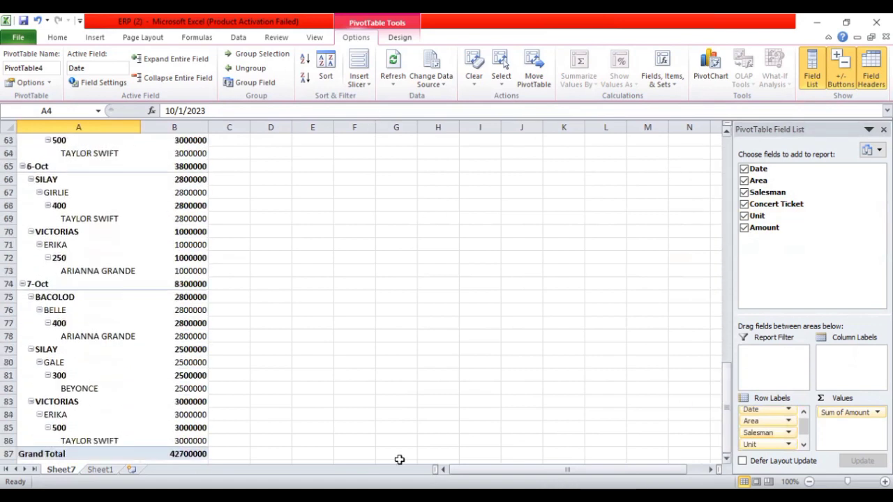
{"action": "left_click", "coordinate": [184, 453]}
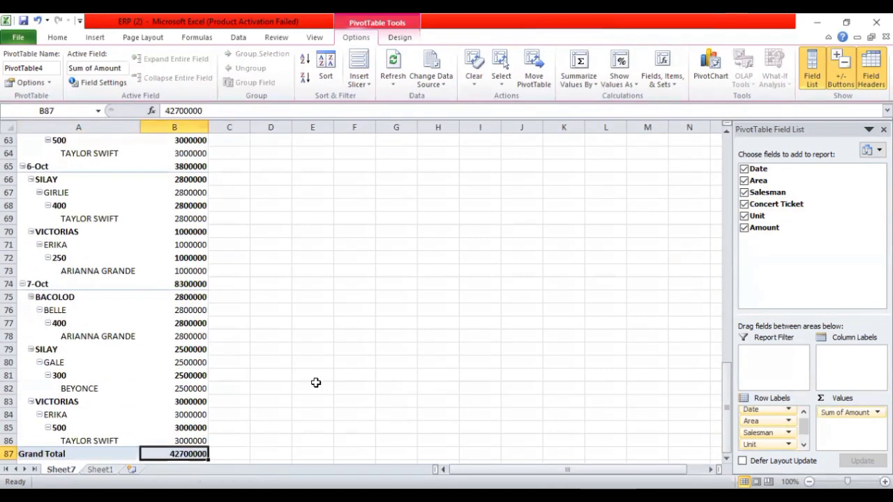
Enter 4,270,000 in J56 on Sheet1 as the answer to the overall weekly sales question
{"action": "left_click", "coordinate": [99, 469]}
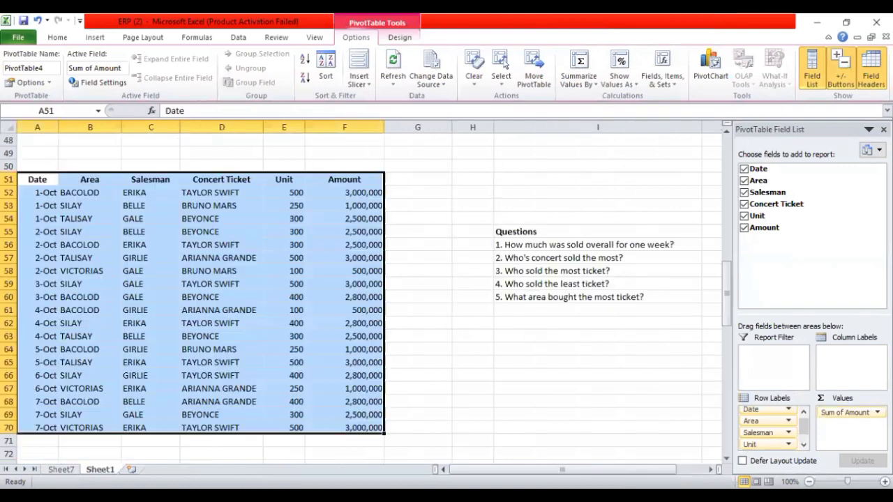
{"action": "left_click", "coordinate": [720, 243]}
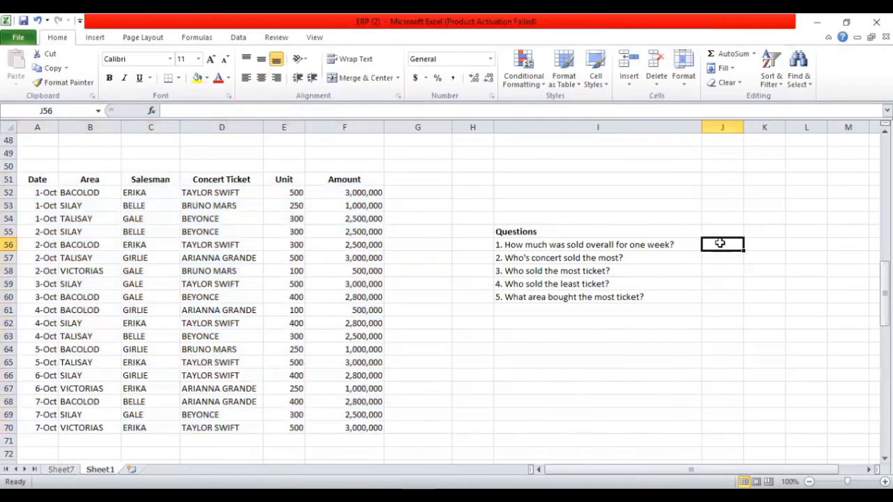
{"action": "type", "text": "4,270,0"}
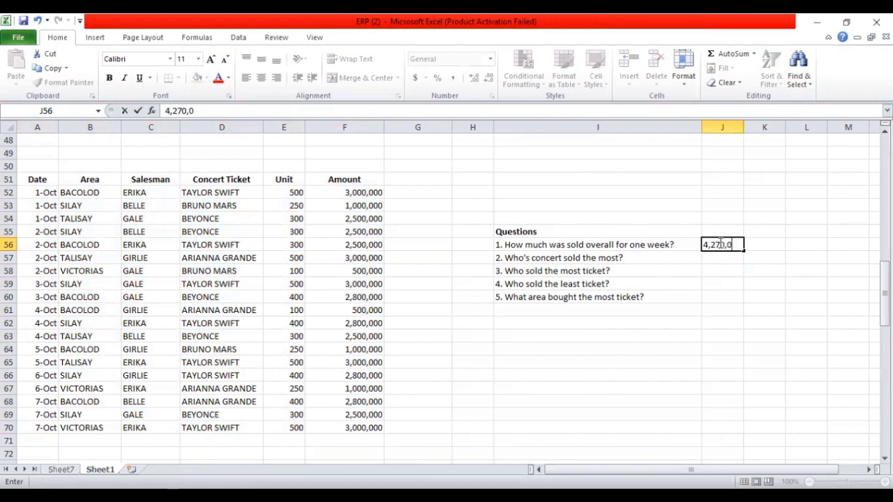
{"action": "type", "text": "00"}
{"action": "left_click", "coordinate": [754, 180]}
Fill cell K56 beside the first answer with green and widen column J slightly
{"action": "left_click", "coordinate": [753, 243]}
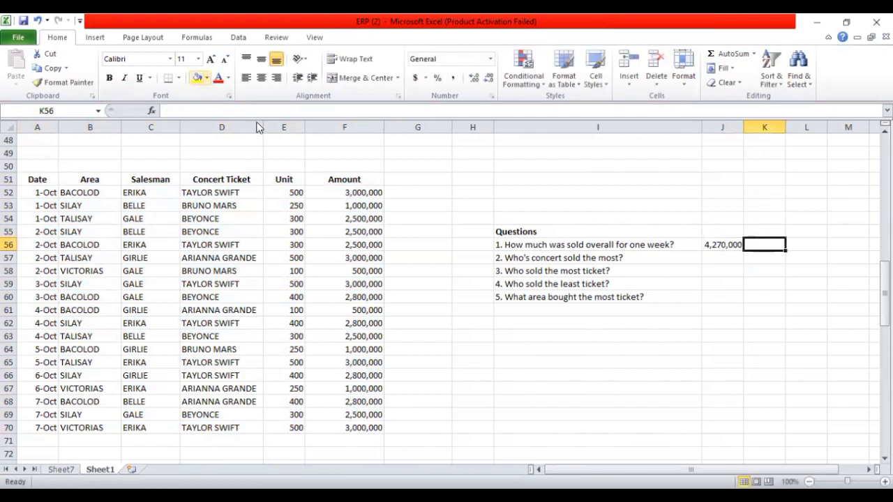
{"action": "left_click", "coordinate": [207, 77]}
{"action": "left_click", "coordinate": [262, 103]}
{"action": "left_click_drag", "start_coordinate": [743, 130], "coordinate": [755, 129]}
Create another PivotTable on a new worksheet from A51:F70 for the question about the best-selling concert
{"action": "left_click", "coordinate": [611, 259]}
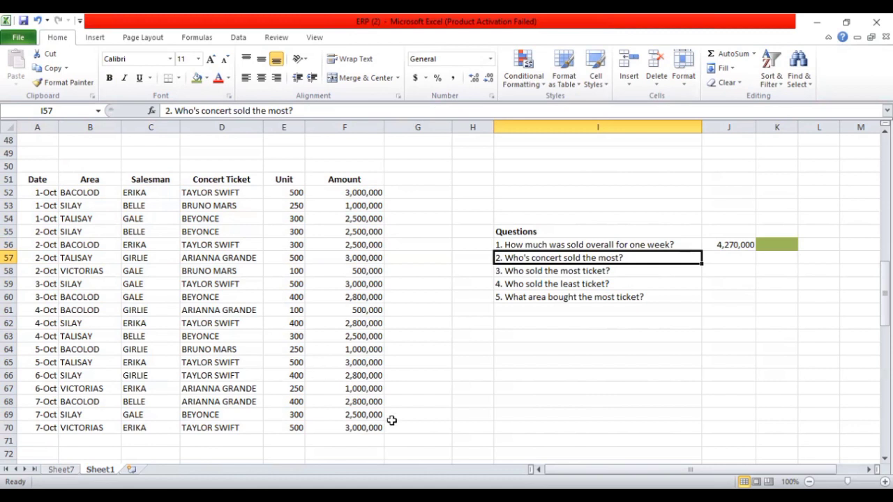
{"action": "left_click_drag", "start_coordinate": [368, 427], "coordinate": [48, 181]}
{"action": "left_click", "coordinate": [97, 36]}
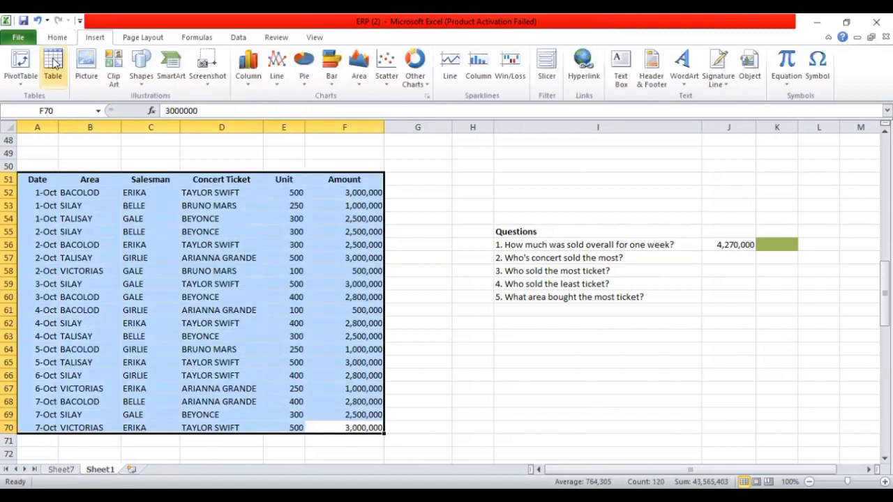
{"action": "left_click", "coordinate": [21, 63]}
{"action": "left_click", "coordinate": [493, 320]}
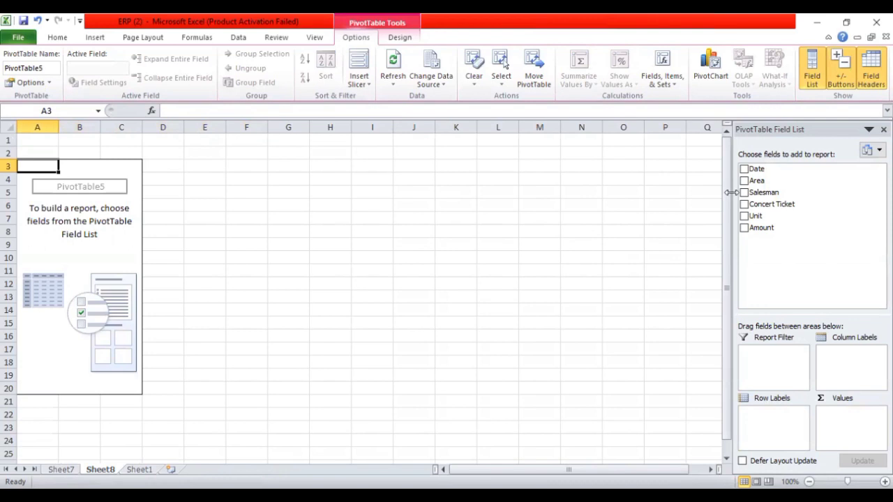
Set Concert Ticket as row labels and sum Unit as values, and compare the unit totals of the concerts
{"action": "left_click_drag", "start_coordinate": [803, 207], "coordinate": [773, 424]}
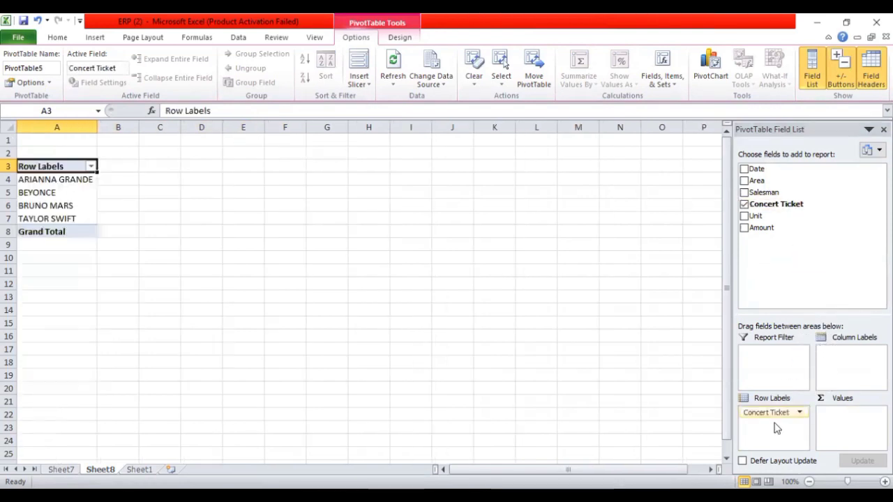
{"action": "left_click_drag", "start_coordinate": [846, 340], "coordinate": [848, 416]}
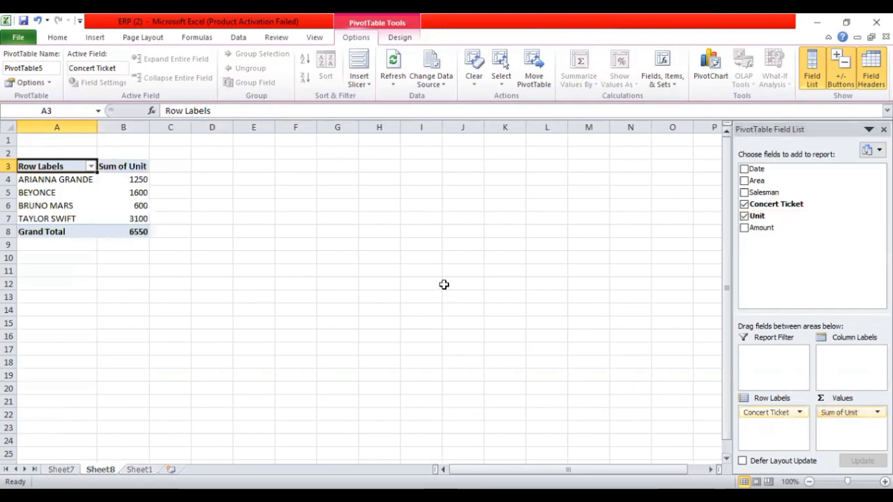
{"action": "left_click", "coordinate": [73, 180]}
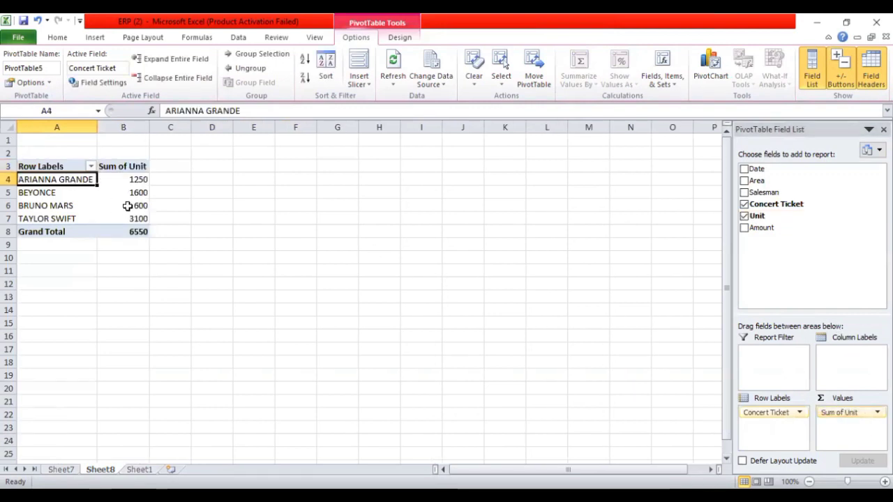
{"action": "left_click", "coordinate": [124, 180]}
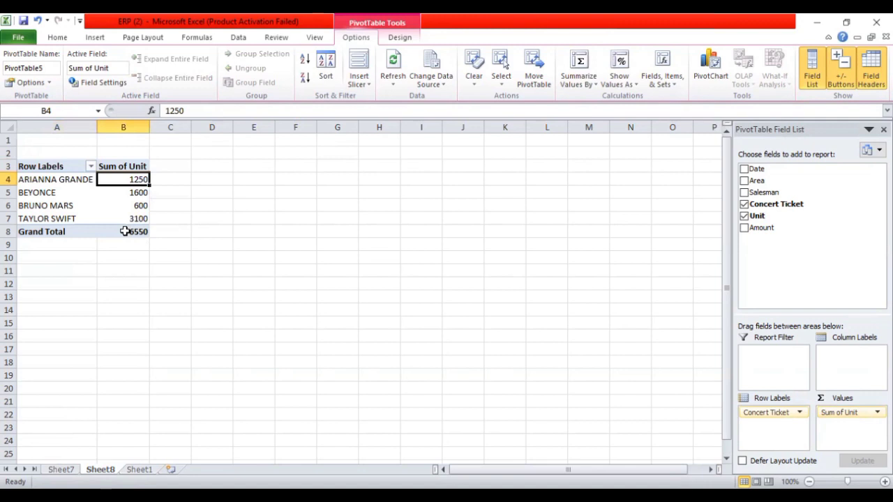
{"action": "left_click", "coordinate": [59, 194]}
{"action": "left_click", "coordinate": [144, 194]}
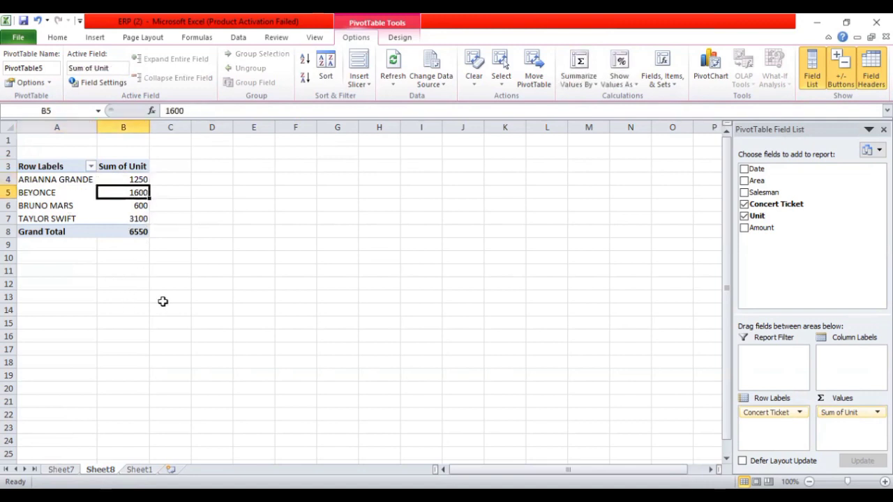
{"action": "left_click", "coordinate": [138, 209]}
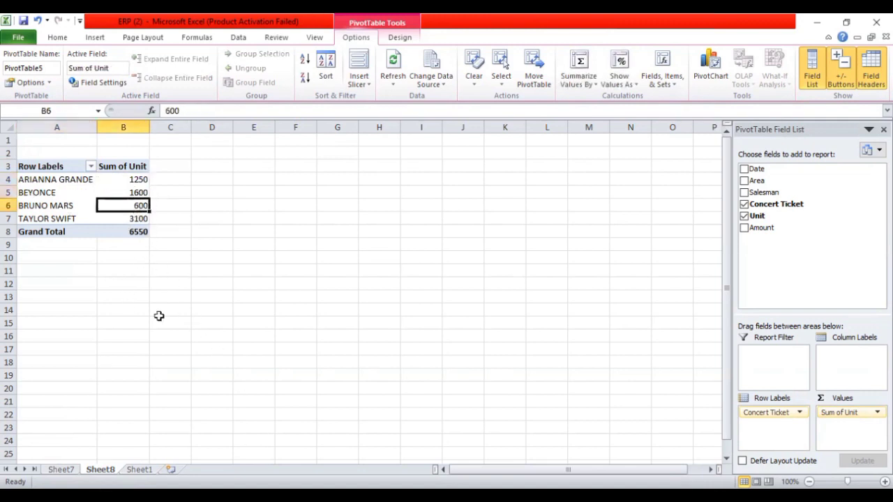
{"action": "left_click", "coordinate": [136, 219]}
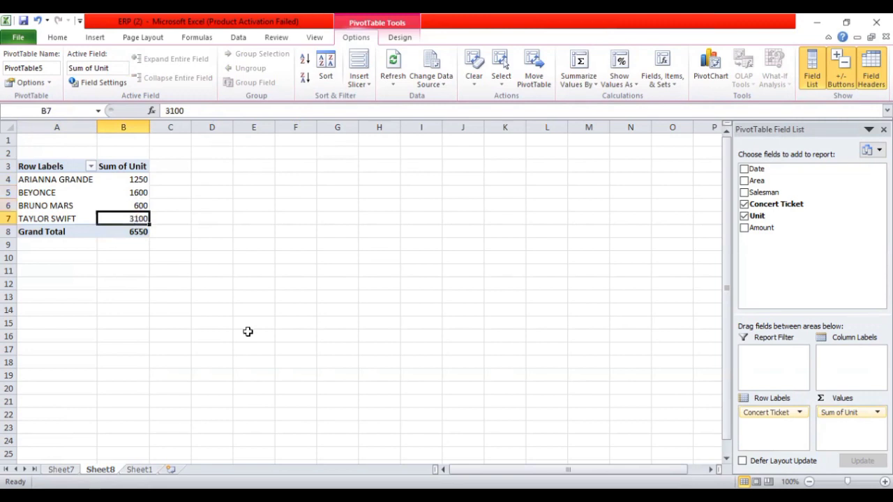
Enter Taylor Swift in J57 on Sheet1 as the second answer and fill K57 with the same green
{"action": "left_click", "coordinate": [139, 470]}
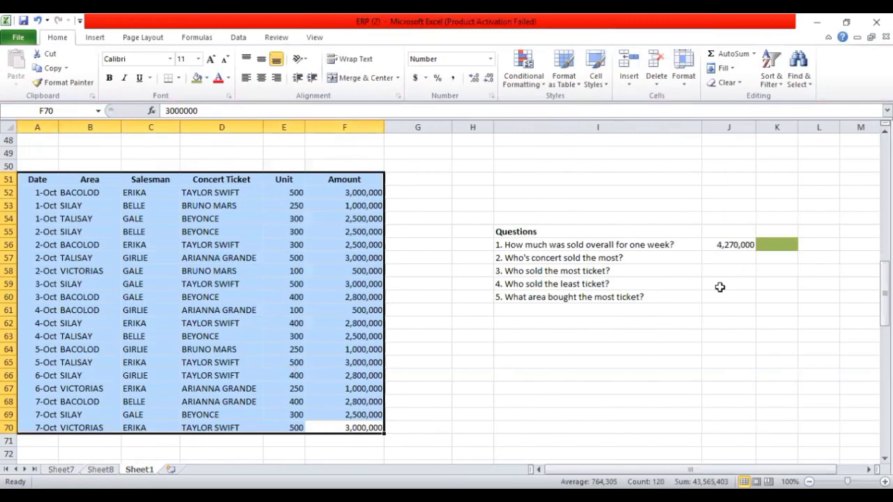
{"action": "left_click", "coordinate": [721, 259]}
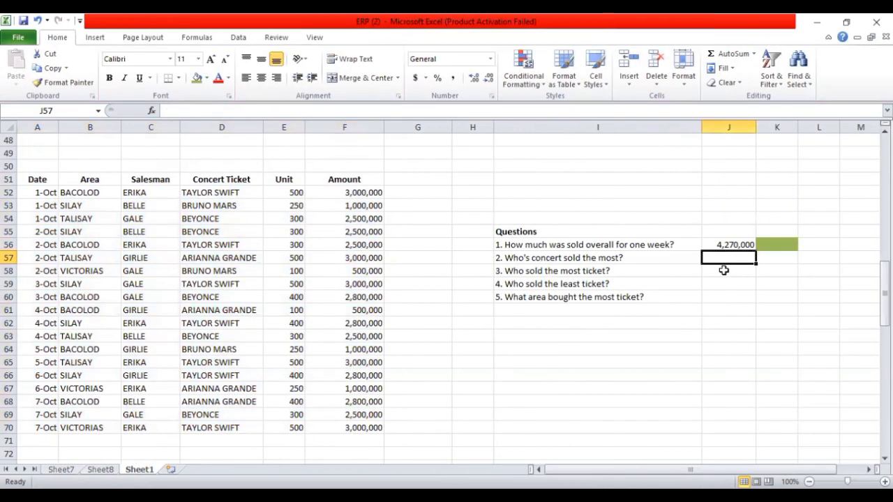
{"action": "type", "text": "Taylor S"}
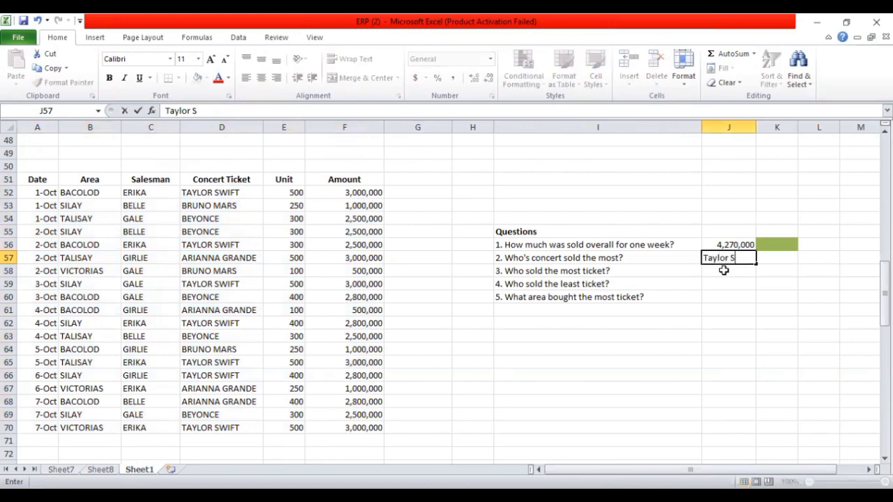
{"action": "type", "text": "wift"}
{"action": "left_click", "coordinate": [781, 257]}
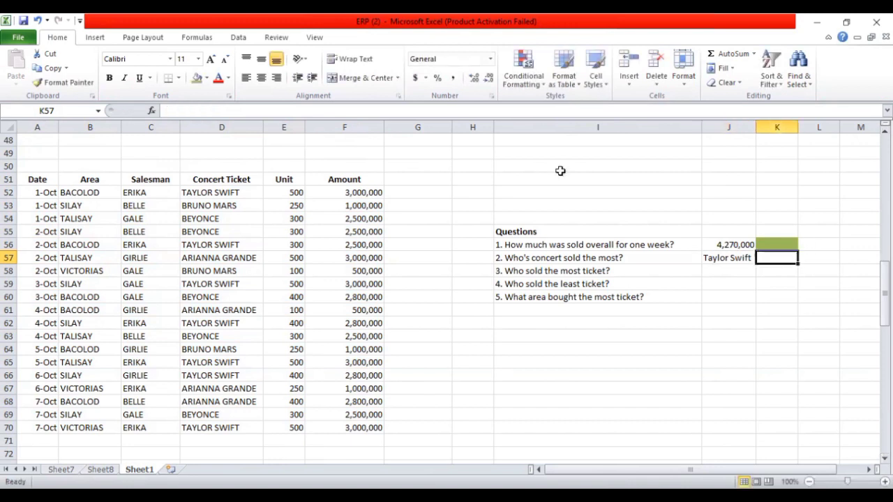
{"action": "left_click", "coordinate": [199, 78]}
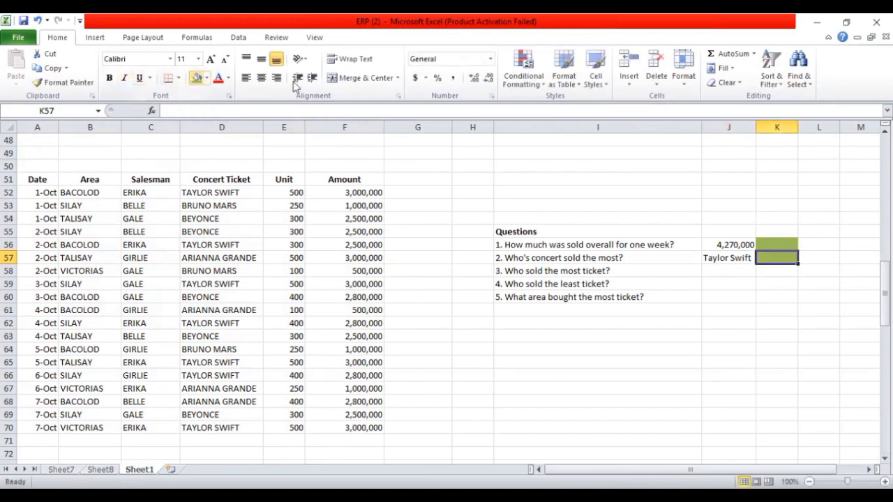
Create a PivotTable on a new worksheet from A51:F70 for the third question about who sold the most tickets
{"action": "left_click", "coordinate": [572, 273]}
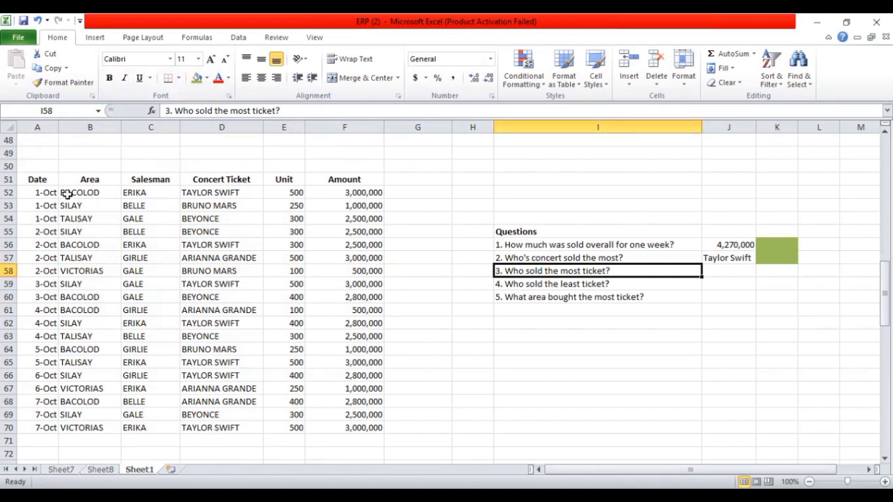
{"action": "left_click_drag", "start_coordinate": [33, 179], "coordinate": [349, 423]}
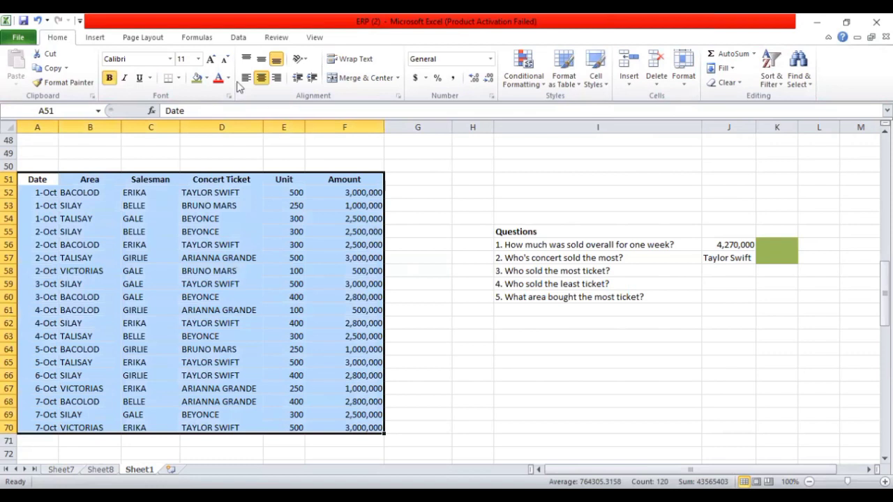
{"action": "right_click", "coordinate": [238, 270]}
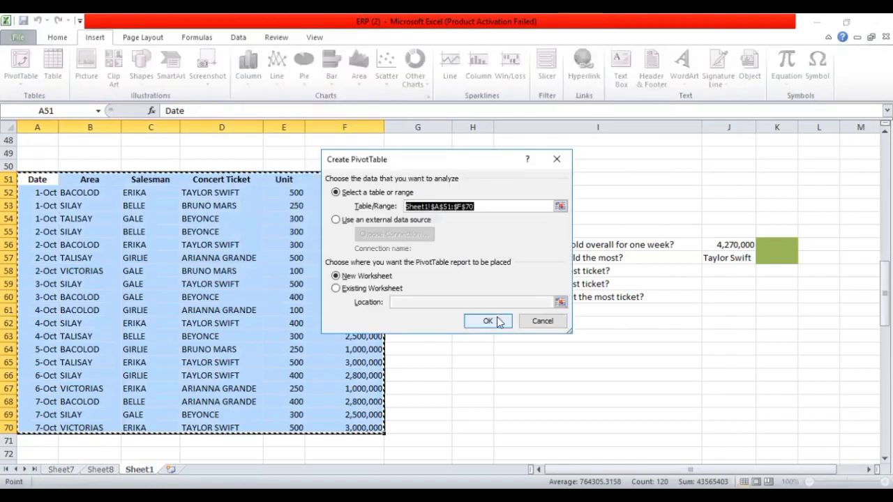
{"action": "left_click", "coordinate": [498, 321]}
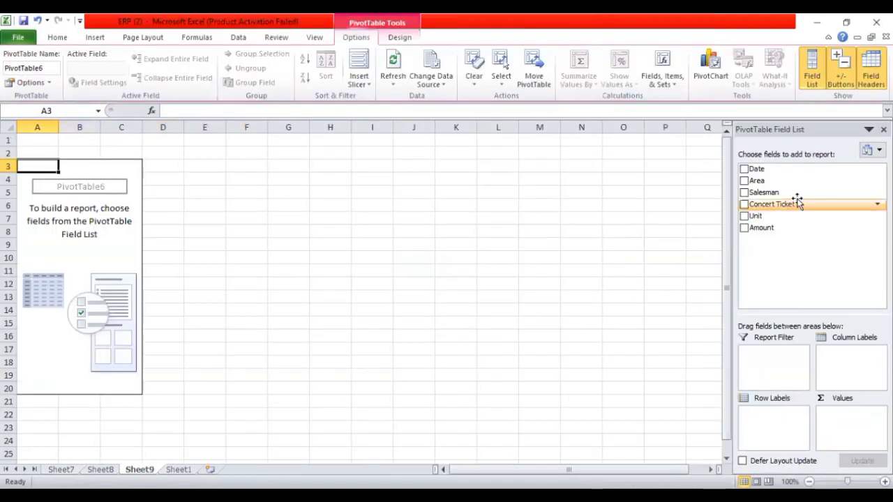
Set Salesman as column labels and sum Unit as values, and compare the unit totals of the salesmen
{"action": "left_click_drag", "start_coordinate": [803, 196], "coordinate": [846, 363]}
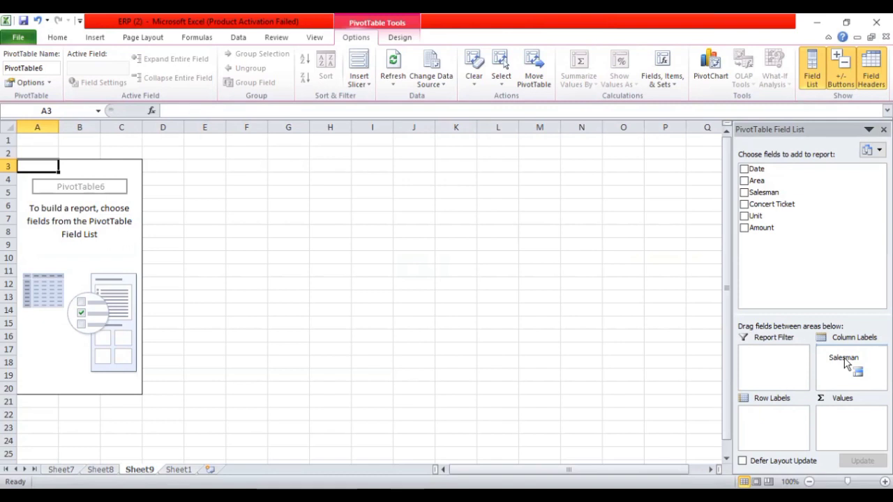
{"action": "mouse_move", "coordinate": [845, 363]}
{"action": "left_mouse_down"}
{"action": "mouse_move", "coordinate": [872, 364]}
{"action": "mouse_move", "coordinate": [849, 362]}
{"action": "mouse_move", "coordinate": [812, 246]}
{"action": "left_mouse_up"}
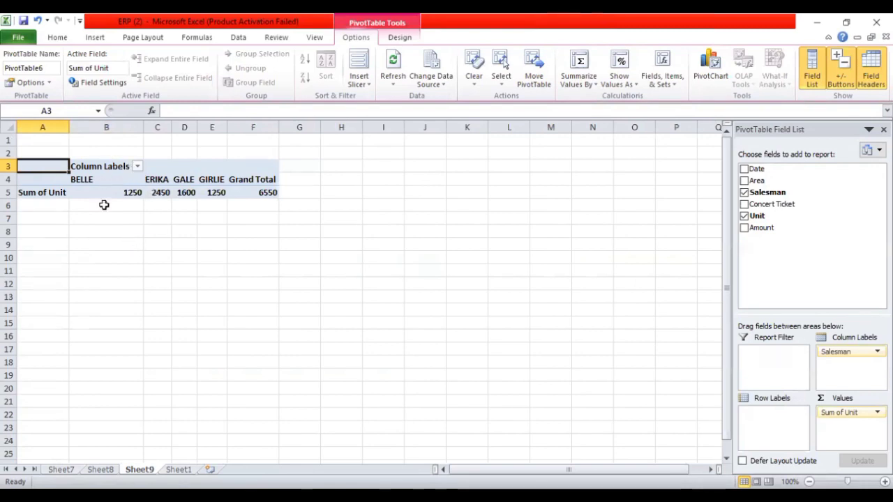
{"action": "left_click", "coordinate": [124, 194]}
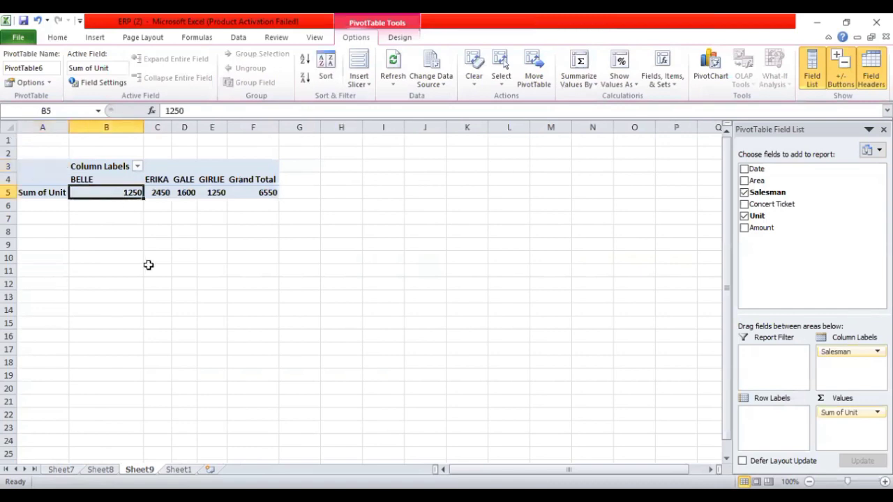
{"action": "left_click", "coordinate": [157, 195]}
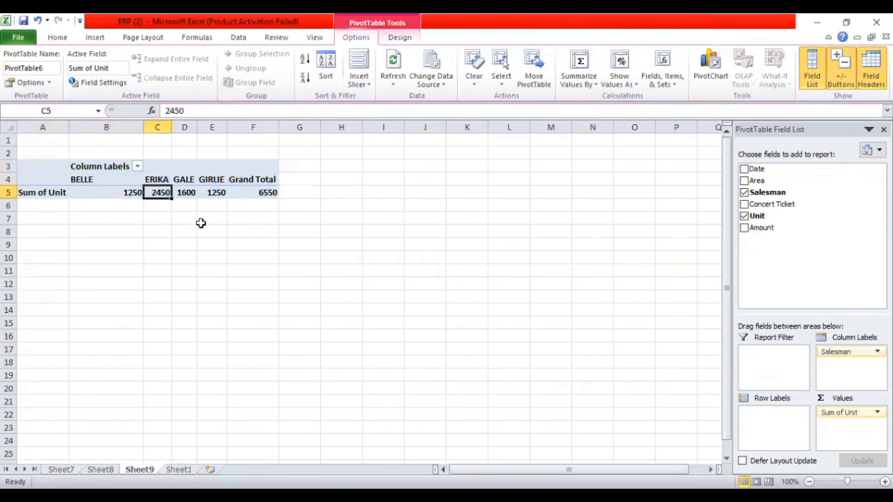
{"action": "left_click", "coordinate": [187, 195]}
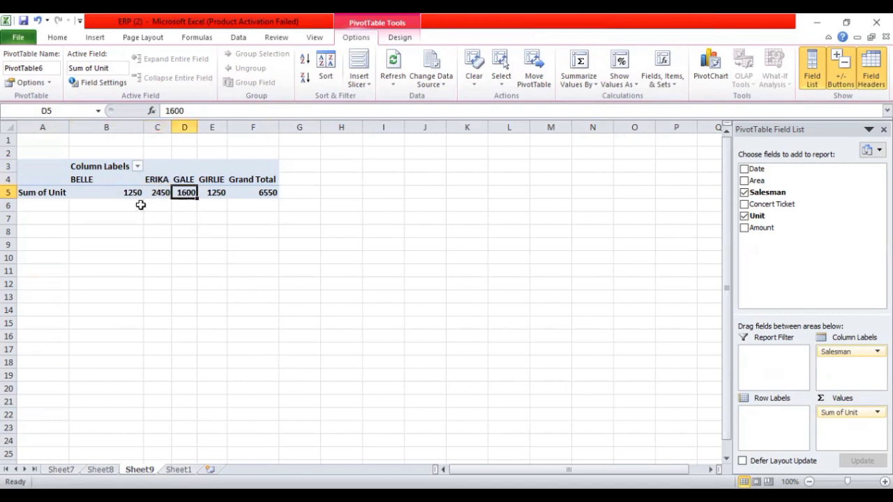
{"action": "left_click", "coordinate": [211, 195]}
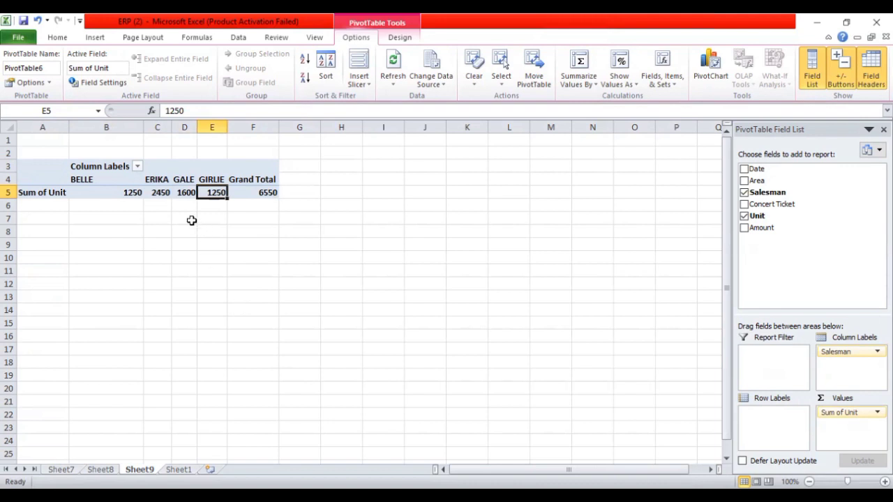
{"action": "left_click", "coordinate": [154, 206]}
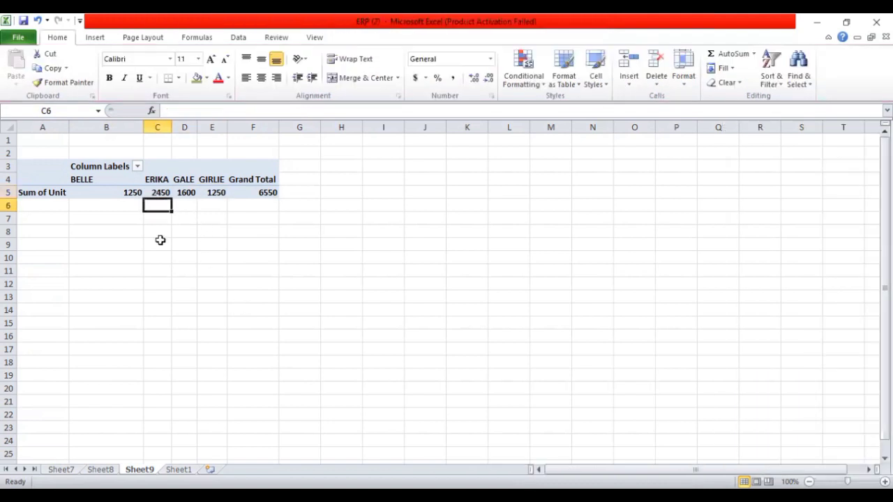
{"action": "left_click", "coordinate": [156, 193]}
Enter the top seller's name in J58 on Sheet1 as the third answer and fill K58 with the same green
{"action": "left_click", "coordinate": [179, 469]}
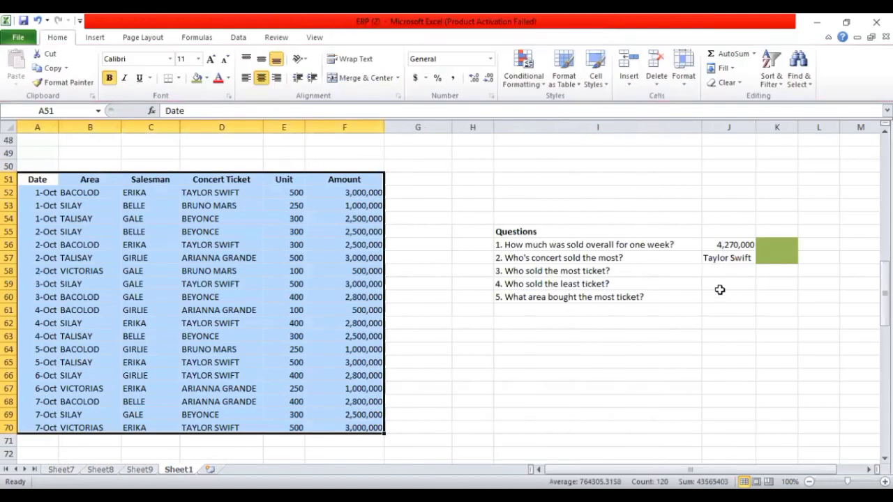
{"action": "left_click", "coordinate": [724, 274]}
{"action": "type", "text": "Erika"}
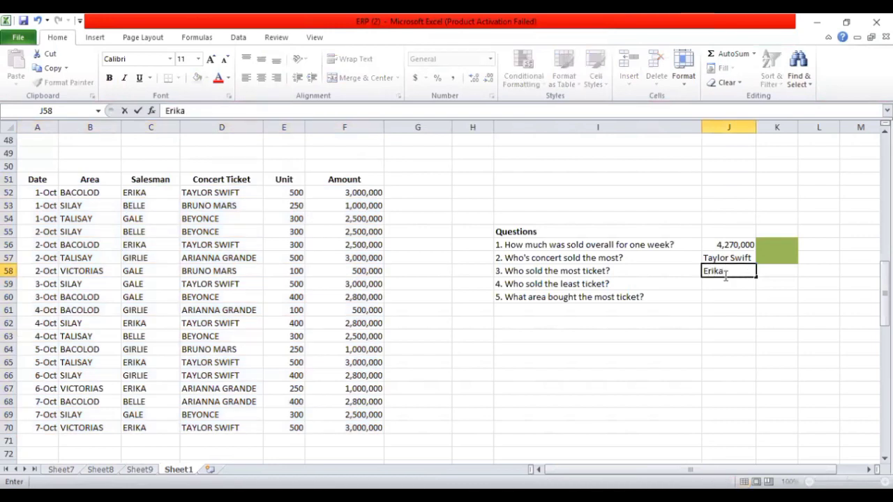
{"action": "left_click", "coordinate": [761, 273]}
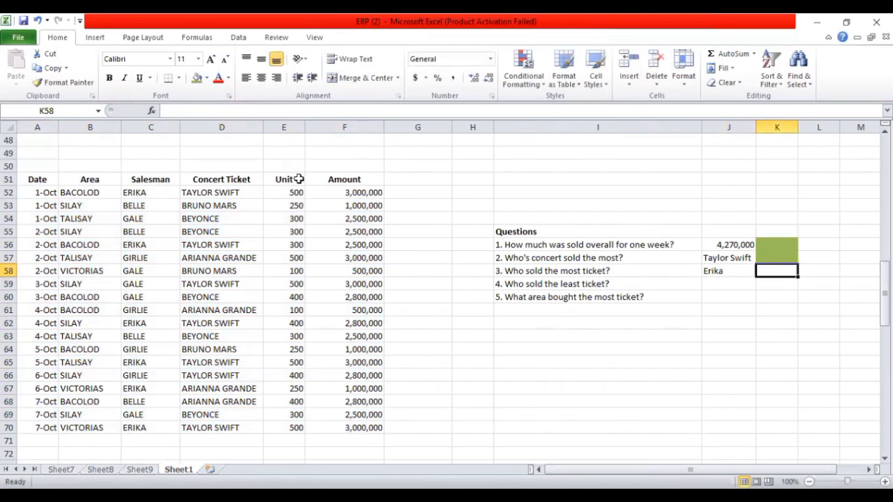
{"action": "left_click", "coordinate": [197, 77]}
Create another PivotTable on a new worksheet from A51:F70 for the fourth question about who sold the fewest tickets
{"action": "left_click", "coordinate": [727, 283]}
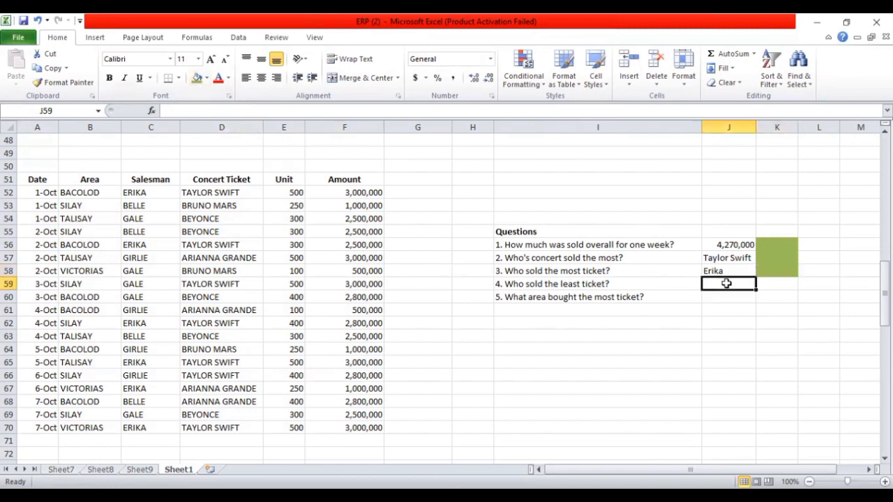
{"action": "left_click_drag", "start_coordinate": [358, 431], "coordinate": [48, 182]}
{"action": "right_click", "coordinate": [50, 184]}
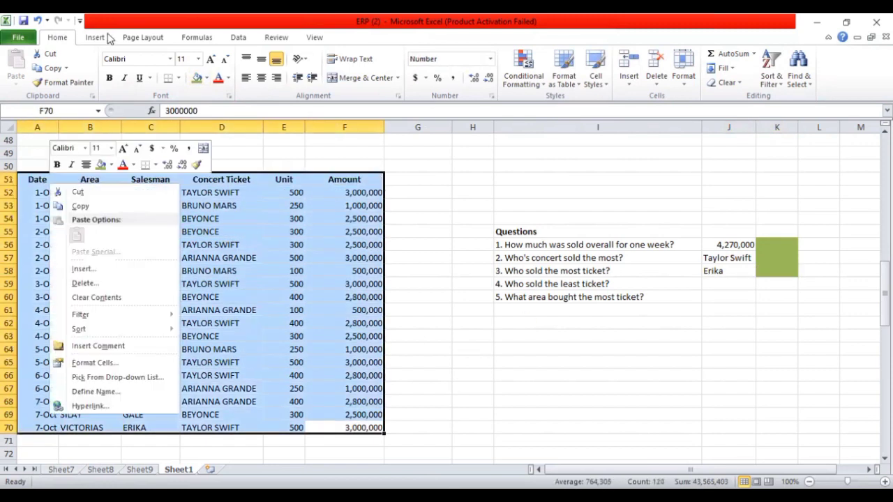
{"action": "left_click", "coordinate": [95, 37]}
{"action": "left_click", "coordinate": [17, 66]}
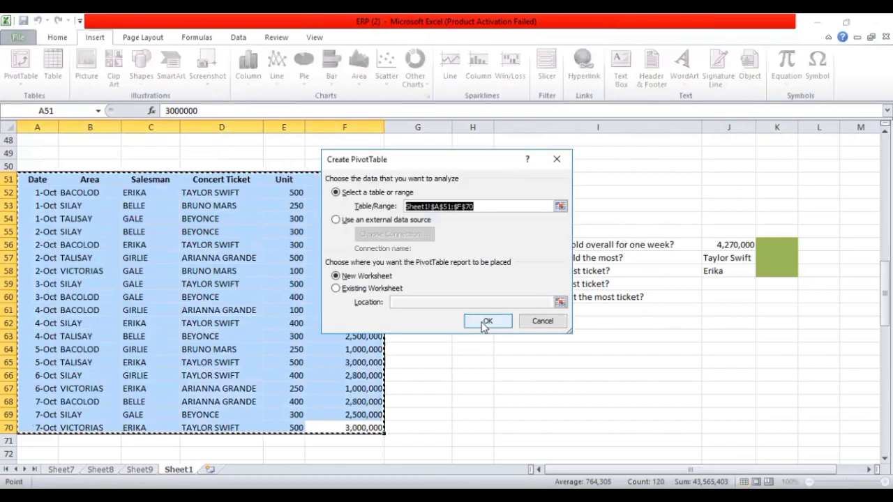
{"action": "left_click", "coordinate": [489, 319]}
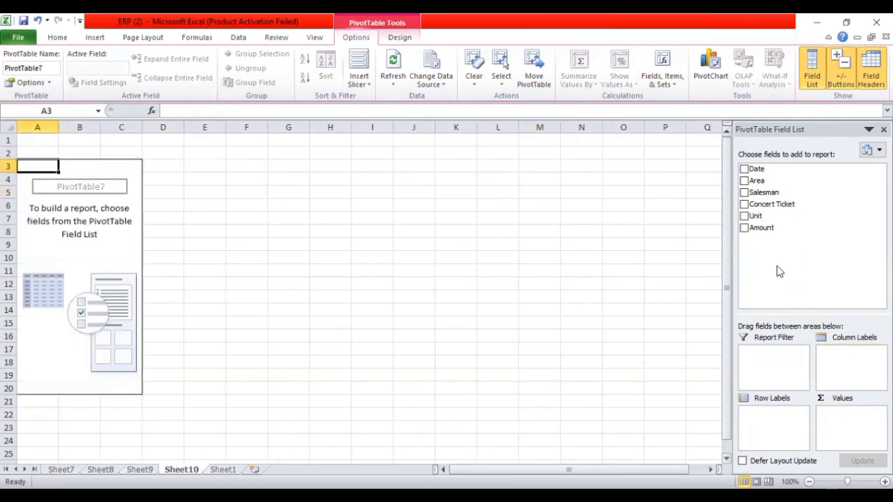
Set Salesman as row labels and sum Unit as values, and compare the salesmen's totals to find the lowest
{"action": "left_click_drag", "start_coordinate": [780, 193], "coordinate": [791, 414]}
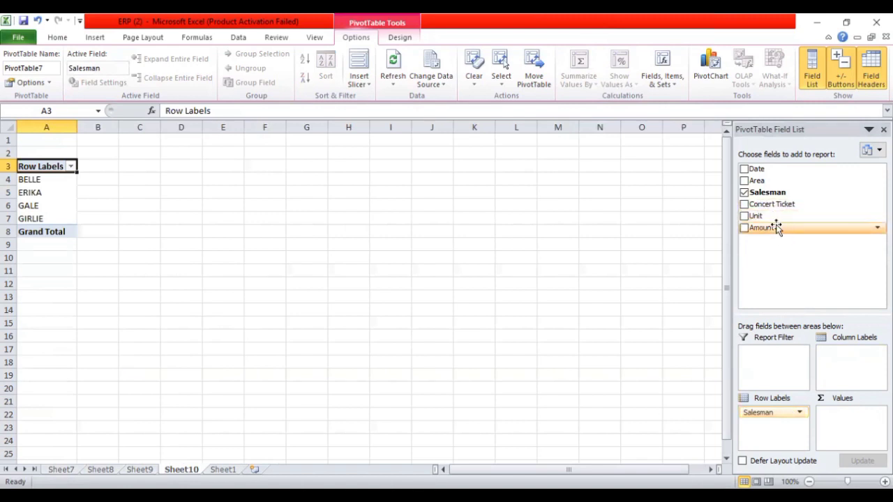
{"action": "left_click_drag", "start_coordinate": [771, 218], "coordinate": [844, 417]}
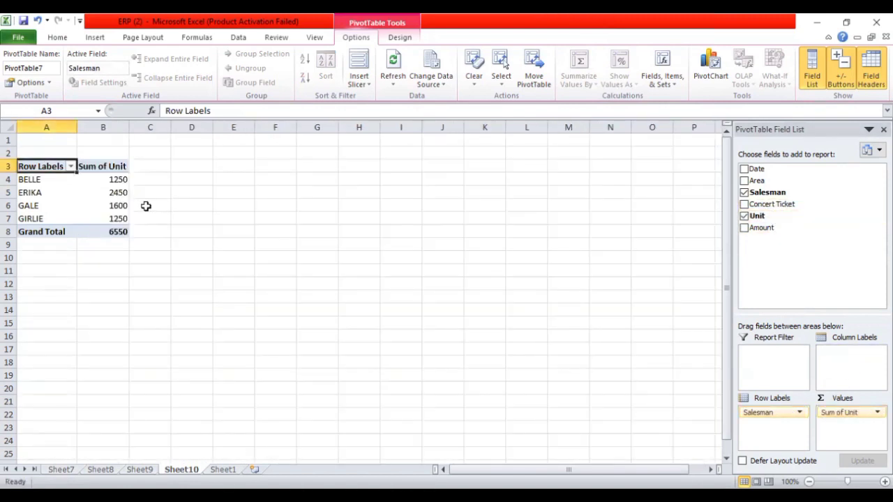
{"action": "left_click", "coordinate": [122, 180]}
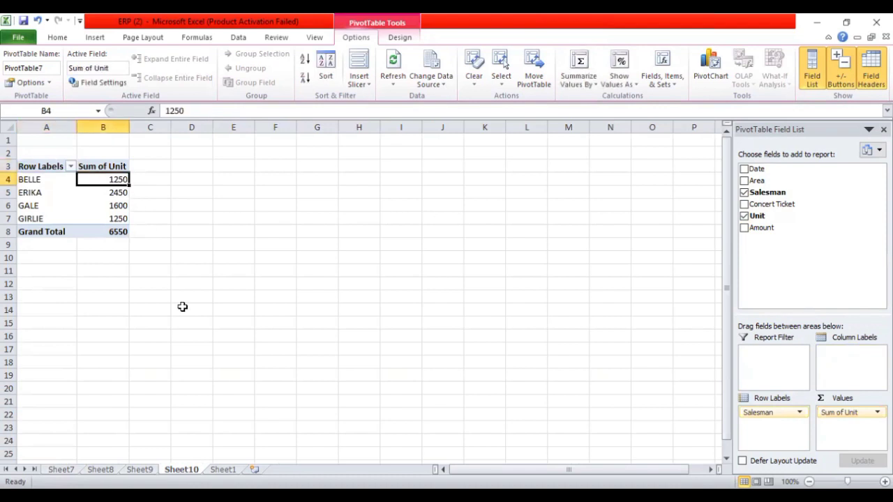
{"action": "left_click", "coordinate": [111, 198]}
{"action": "left_click", "coordinate": [110, 206]}
{"action": "left_click", "coordinate": [104, 220]}
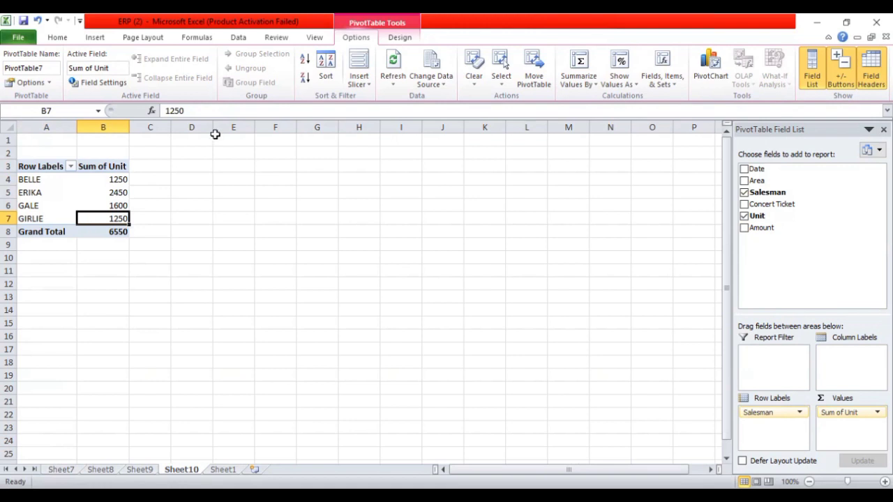
Enter the names of the two lowest sellers, joined by "and", in J59 on Sheet1 as the fourth answer
{"action": "left_click", "coordinate": [224, 469]}
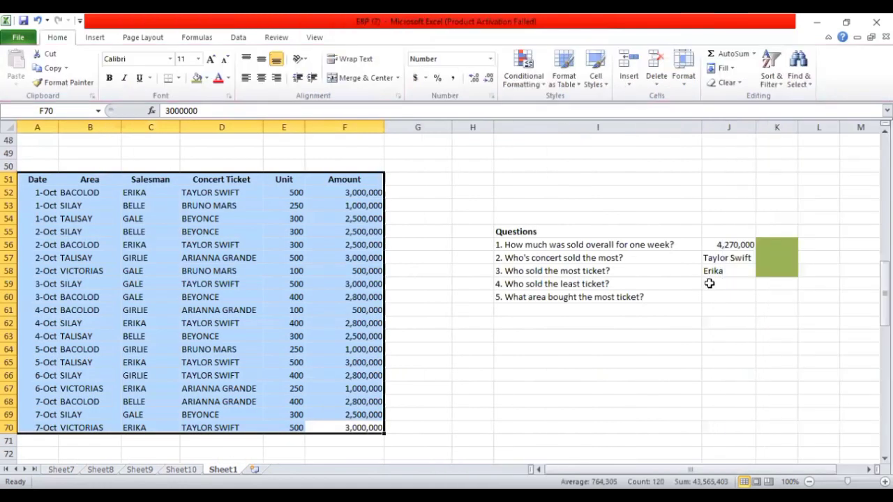
{"action": "left_click", "coordinate": [716, 286]}
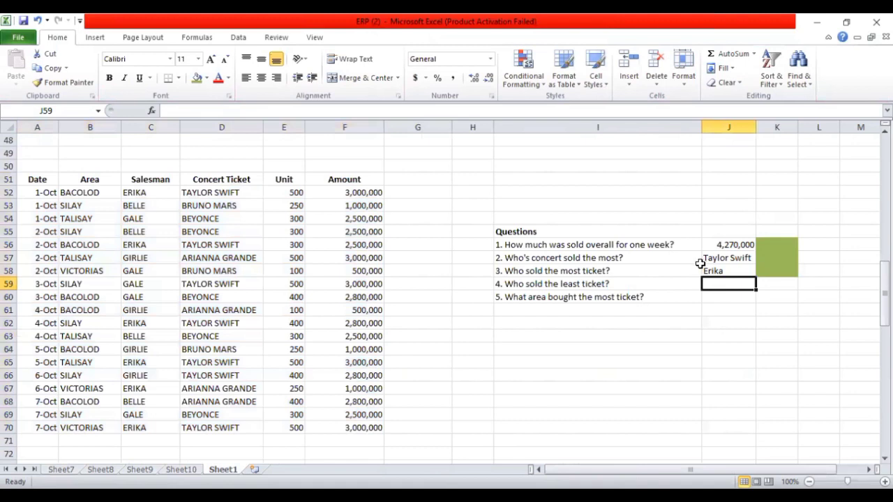
{"action": "type", "text": "Belle and "}
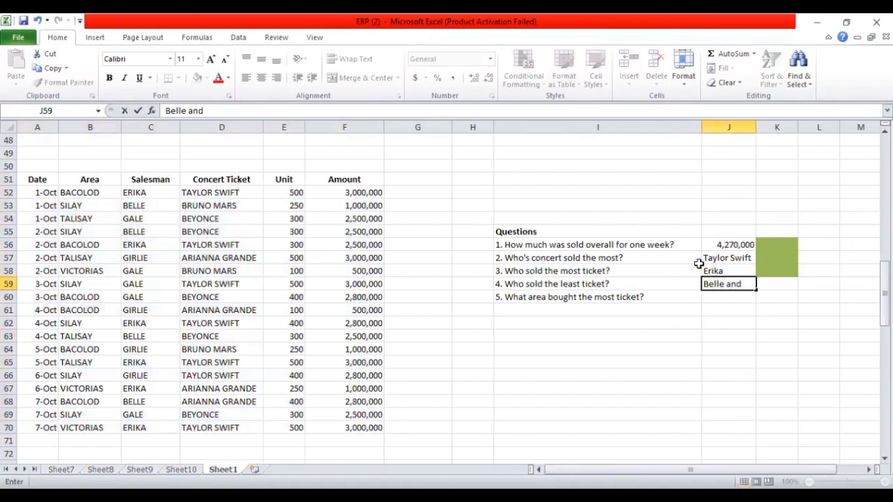
{"action": "type", "text": "Girlie"}
{"action": "left_click", "coordinate": [705, 328]}
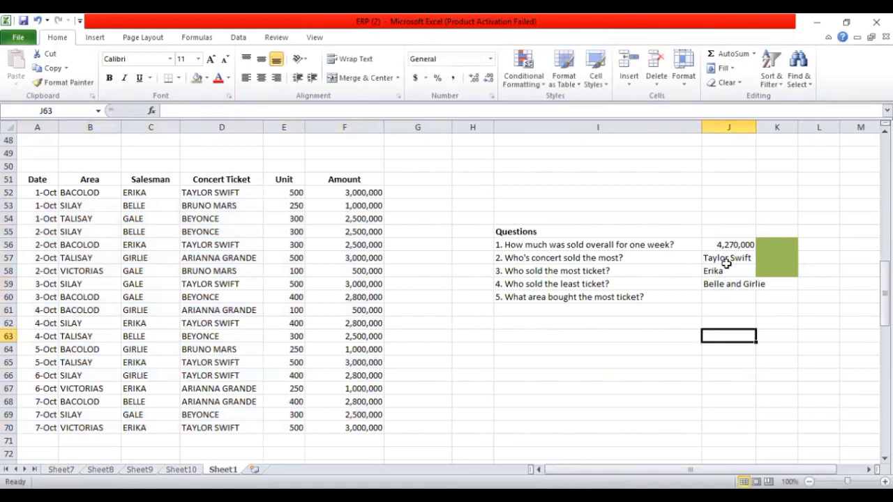
Widen column J to fit both names and fill K59 with the same green
{"action": "left_click_drag", "start_coordinate": [753, 130], "coordinate": [779, 130]}
{"action": "left_click", "coordinate": [797, 283]}
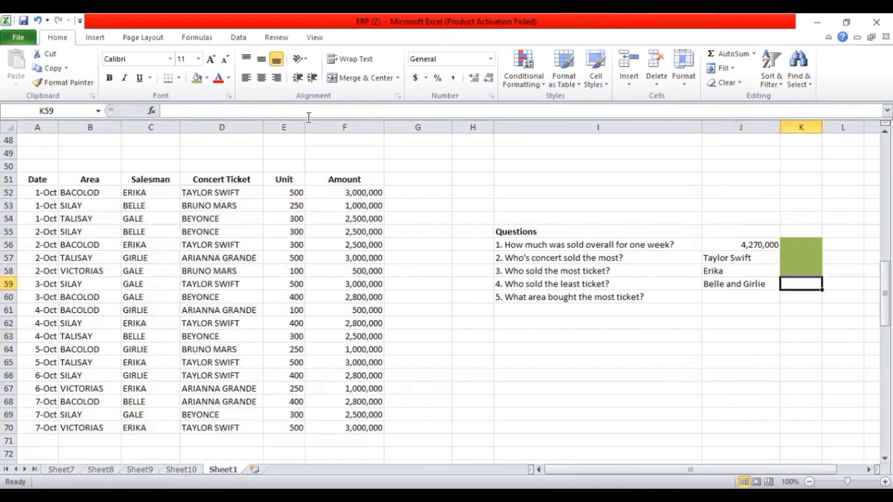
{"action": "left_click", "coordinate": [196, 78]}
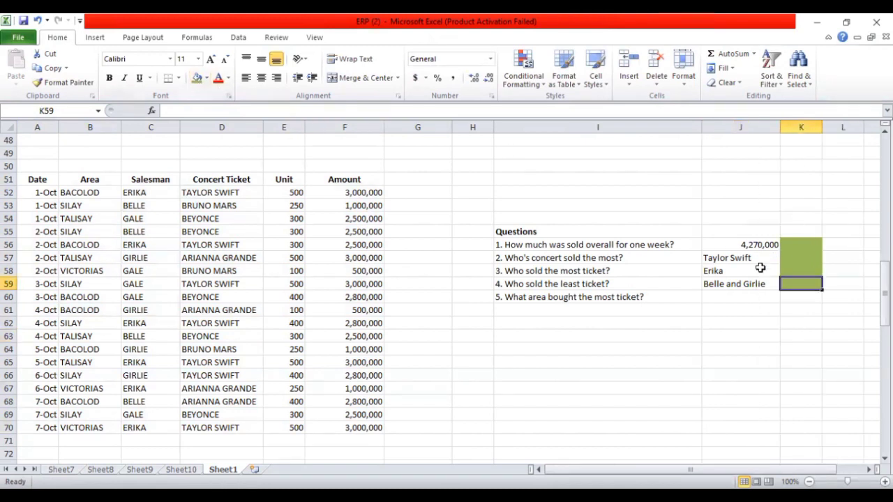
Create a PivotTable on a new worksheet from A51:F70 for the fifth question about which area bought the most tickets
{"action": "left_click", "coordinate": [572, 296]}
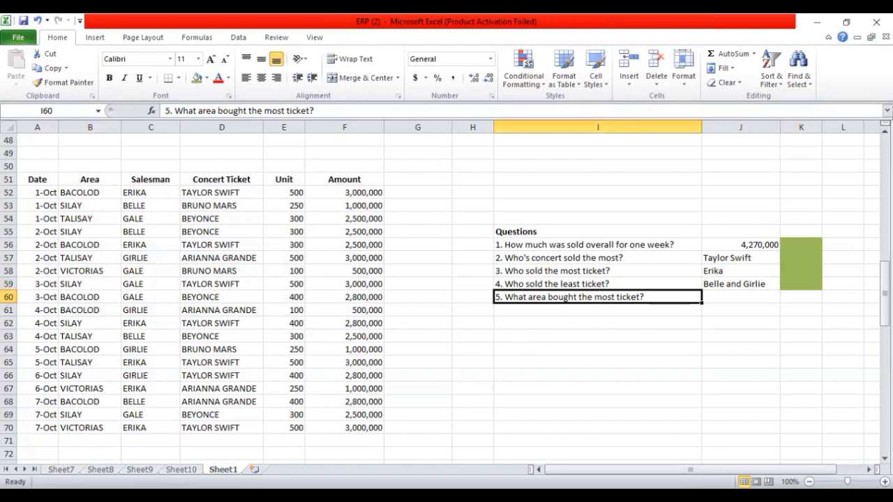
{"action": "left_click_drag", "start_coordinate": [43, 184], "coordinate": [348, 425]}
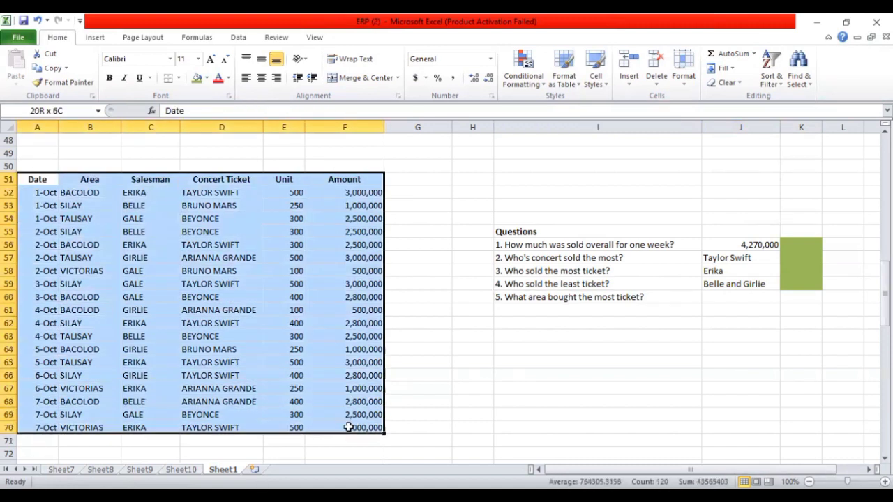
{"action": "left_click", "coordinate": [96, 39]}
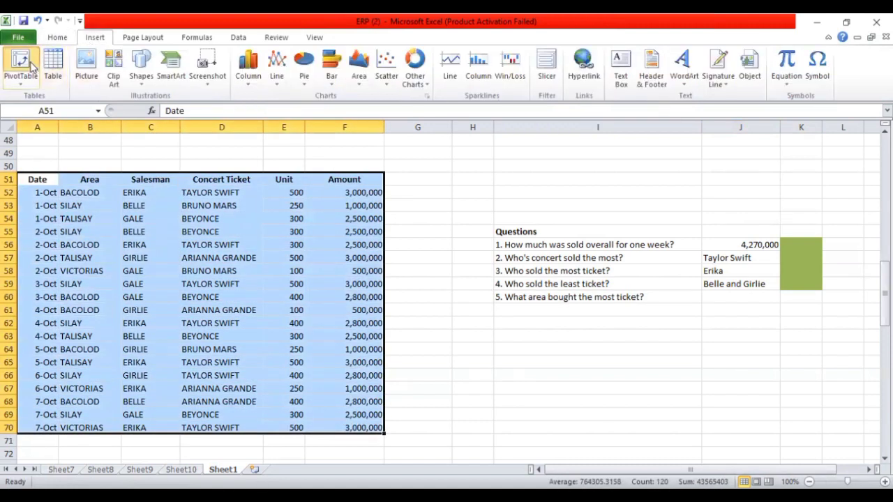
{"action": "left_click", "coordinate": [31, 65]}
{"action": "left_click", "coordinate": [487, 320]}
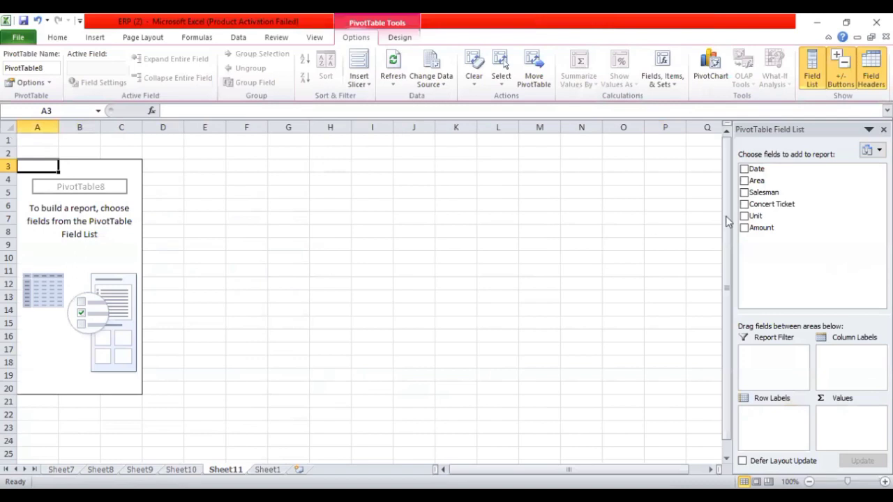
Set Area as row labels and sum Unit as values, and compare the unit totals of the areas
{"action": "left_click_drag", "start_coordinate": [769, 183], "coordinate": [774, 427]}
{"action": "left_click_drag", "start_coordinate": [759, 216], "coordinate": [847, 427]}
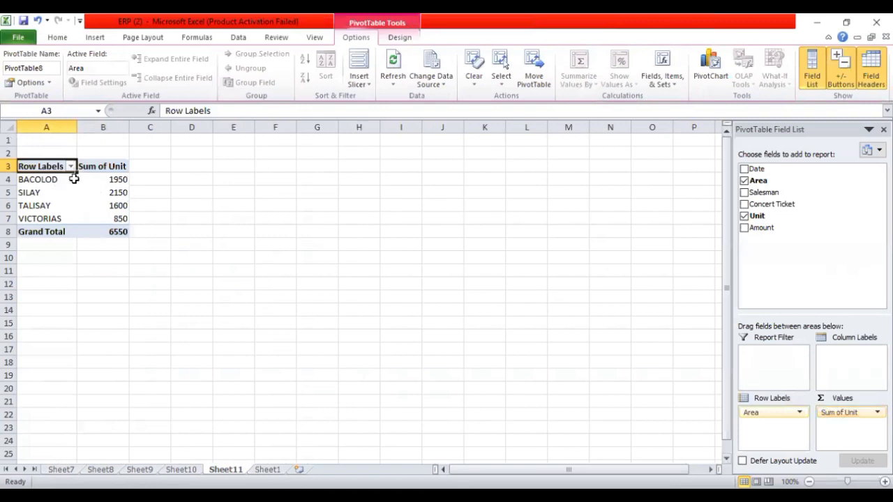
{"action": "left_click", "coordinate": [115, 179]}
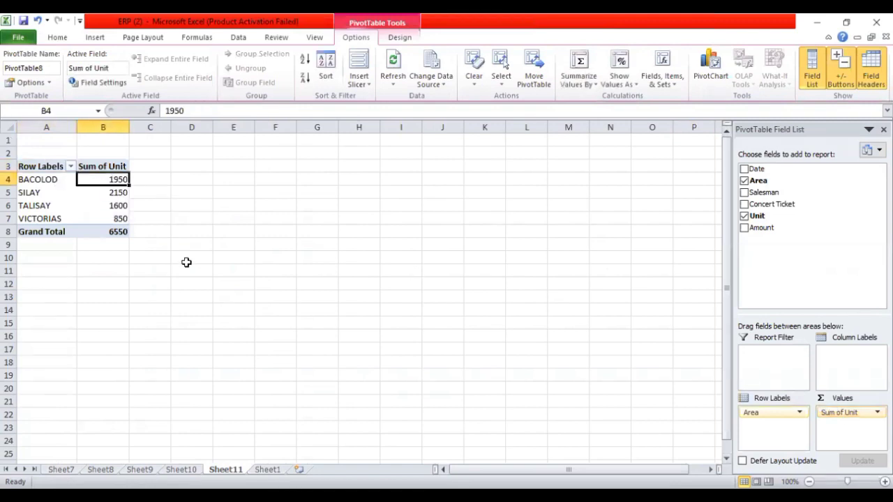
{"action": "left_click", "coordinate": [116, 203]}
{"action": "left_click", "coordinate": [114, 193]}
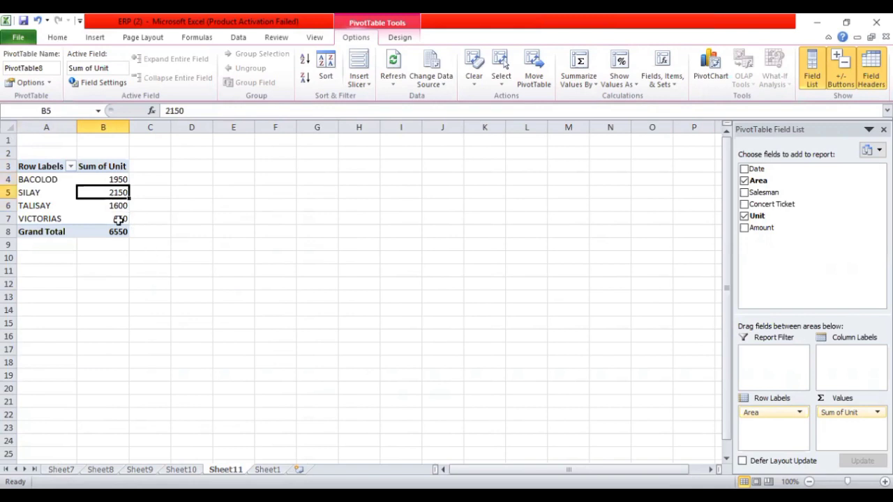
Enter Silay in J60 on Sheet1 as the fifth answer and fill K60 with the same green as the cells above
{"action": "left_click", "coordinate": [97, 207]}
{"action": "left_click", "coordinate": [105, 220]}
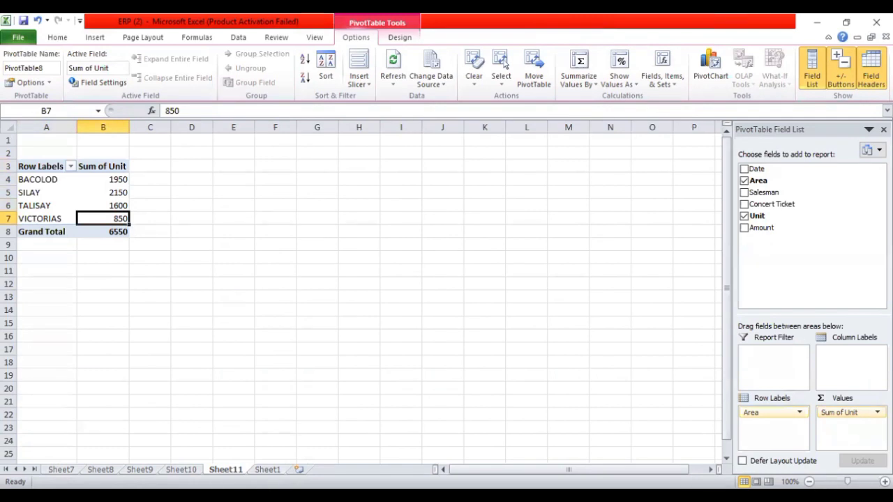
{"action": "key", "text": "ctrl+Page_Down"}
{"action": "left_click", "coordinate": [722, 300]}
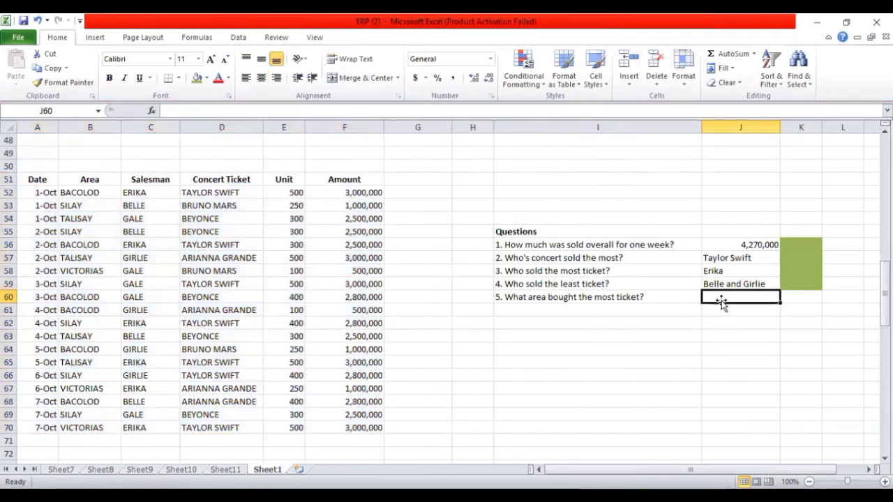
{"action": "type", "text": "Si"}
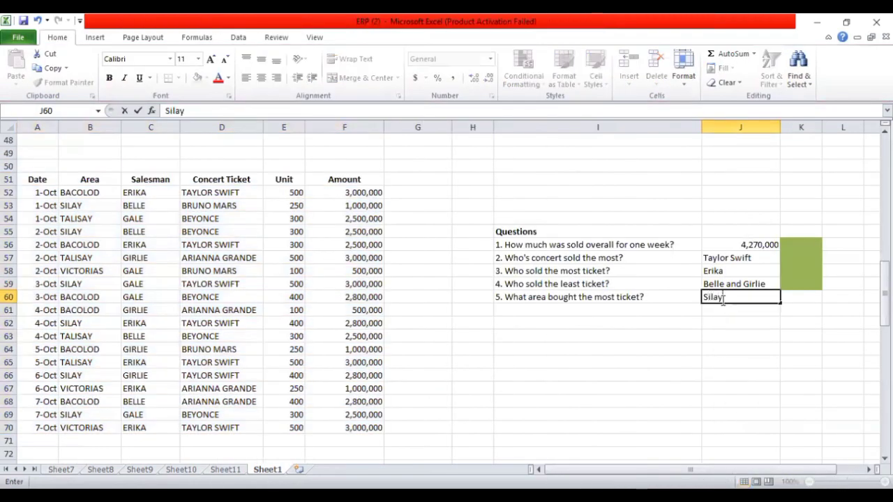
{"action": "type", "text": "lay"}
{"action": "left_click", "coordinate": [789, 297]}
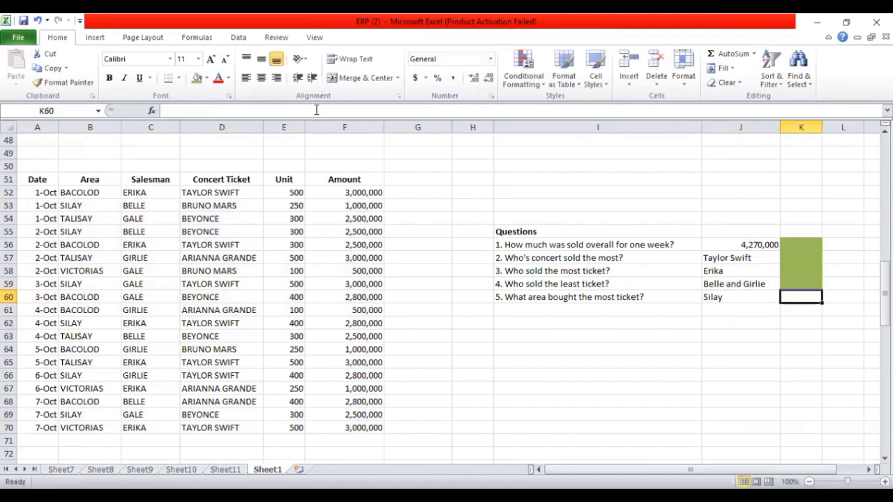
{"action": "left_click", "coordinate": [197, 78]}
Review the answer block on Sheet1 and the PivotTables on Sheet7 through Sheet11, ending back on Sheet1
{"action": "left_click_drag", "start_coordinate": [461, 215], "coordinate": [825, 354]}
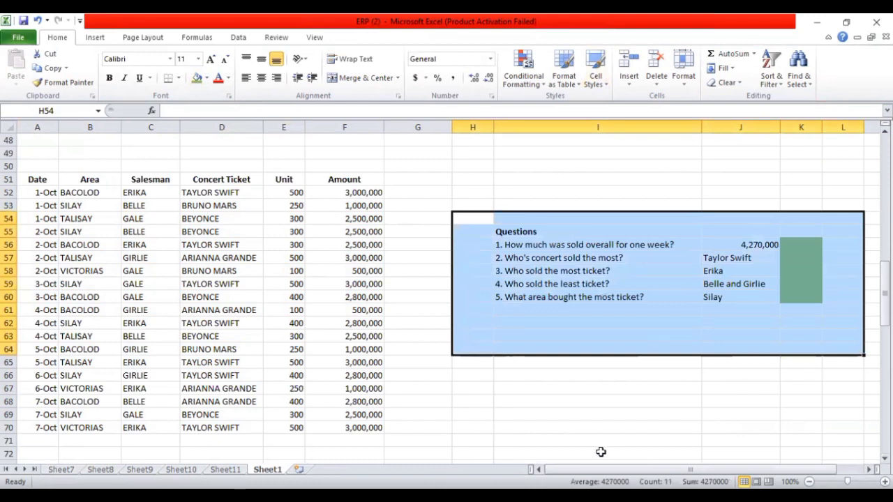
{"action": "left_click", "coordinate": [428, 188]}
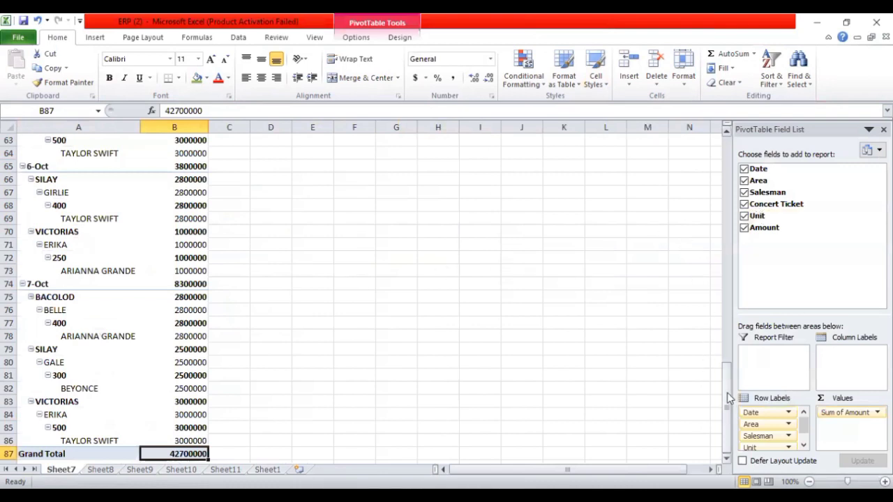
{"action": "left_click_drag", "start_coordinate": [728, 397], "coordinate": [720, 139]}
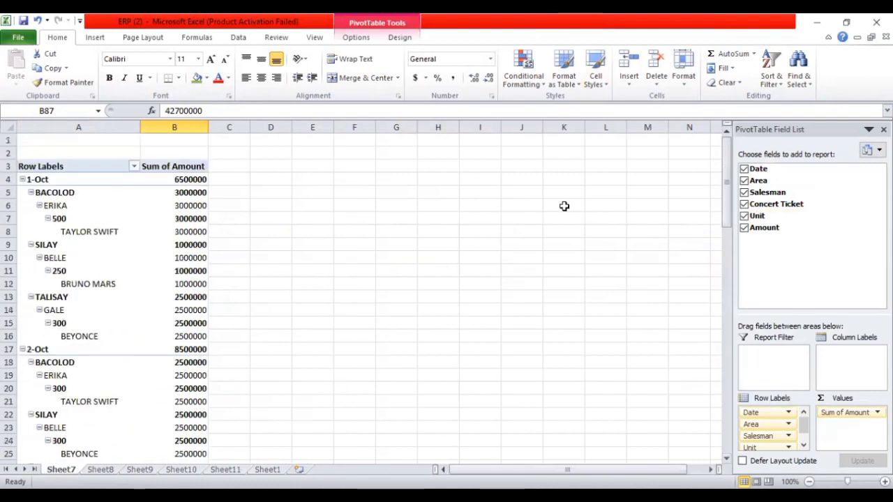
{"action": "key", "text": "ctrl+Page_Down"}
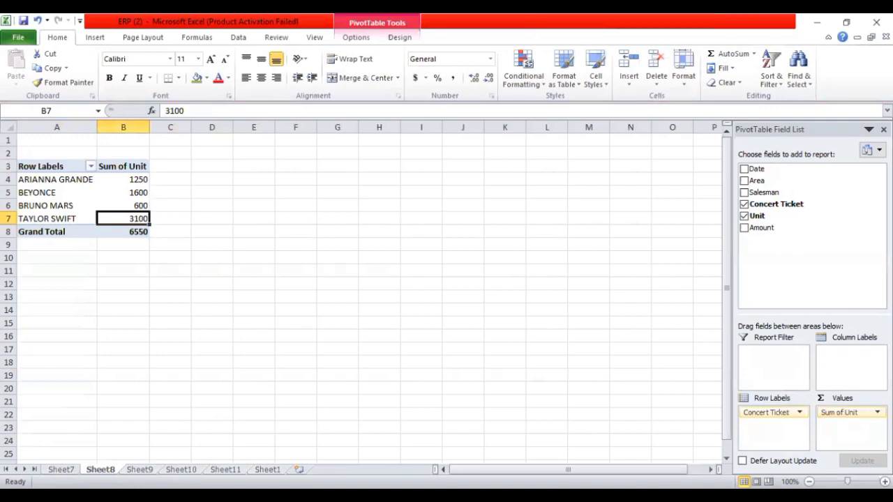
{"action": "key", "text": "ctrl+Page_Down"}
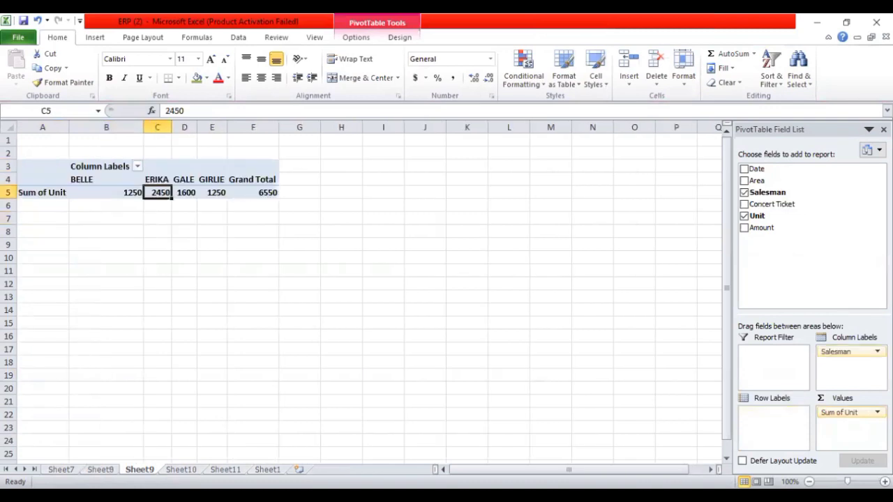
{"action": "key", "text": "ctrl+Page_Down"}
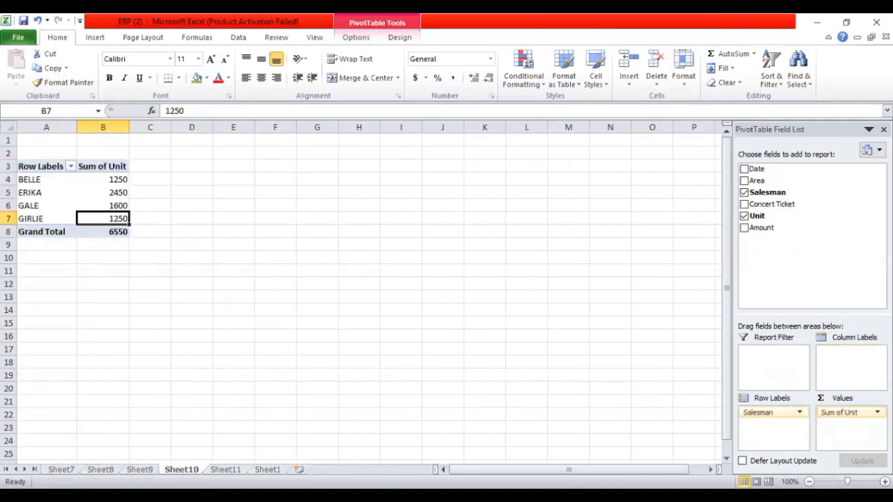
{"action": "key", "text": "ctrl+Page_Down"}
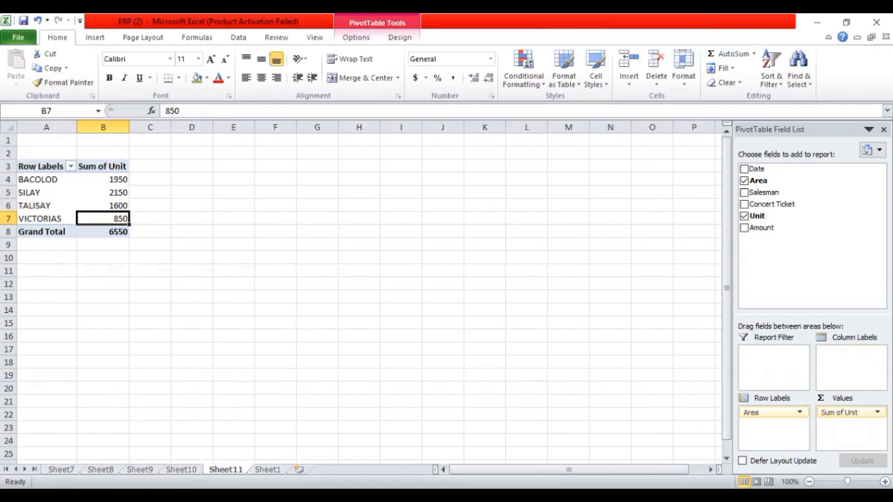
{"action": "key", "text": "ctrl+Page_Down"}
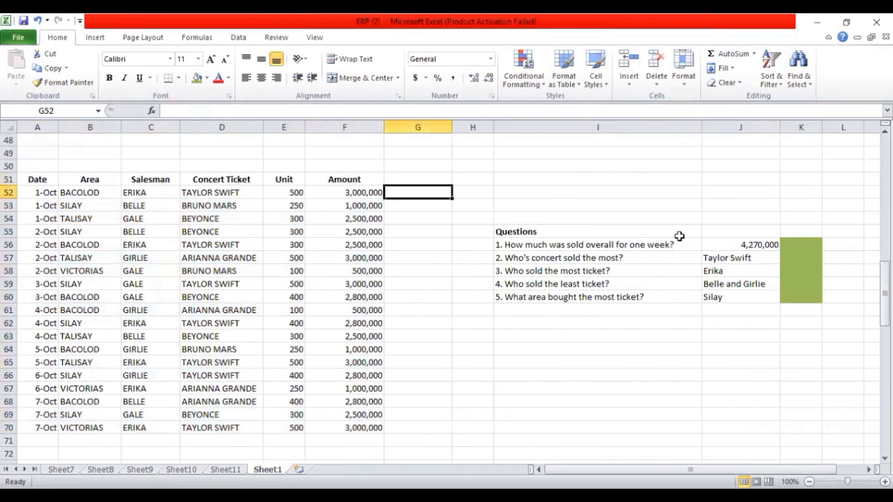